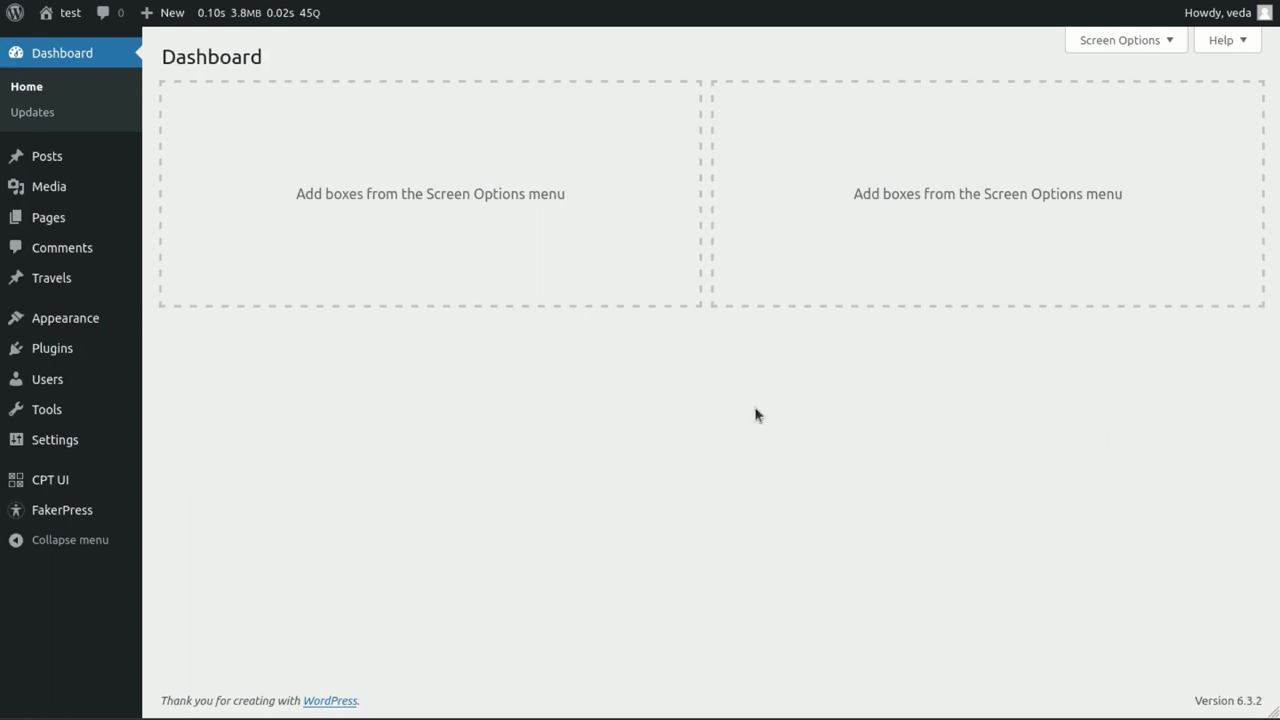
Open the DPT Food page in the block editor from the Pages list.
left_click(76, 223)
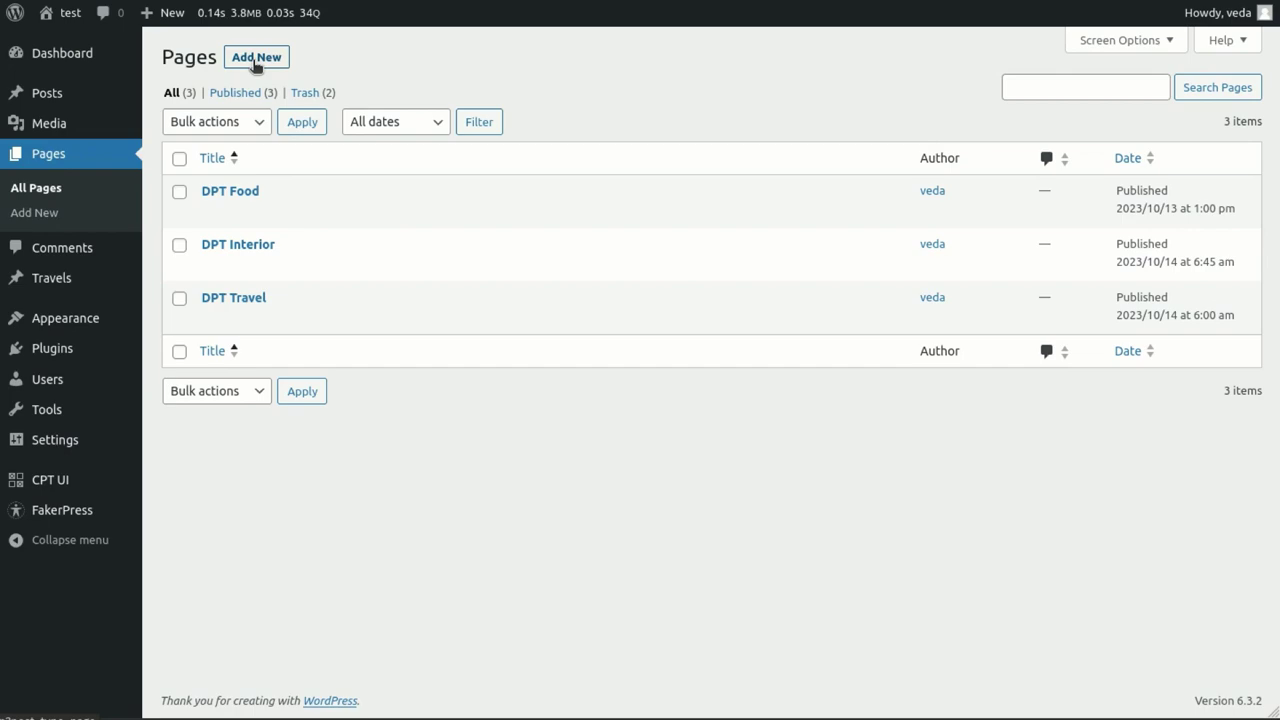
left_click(212, 213)
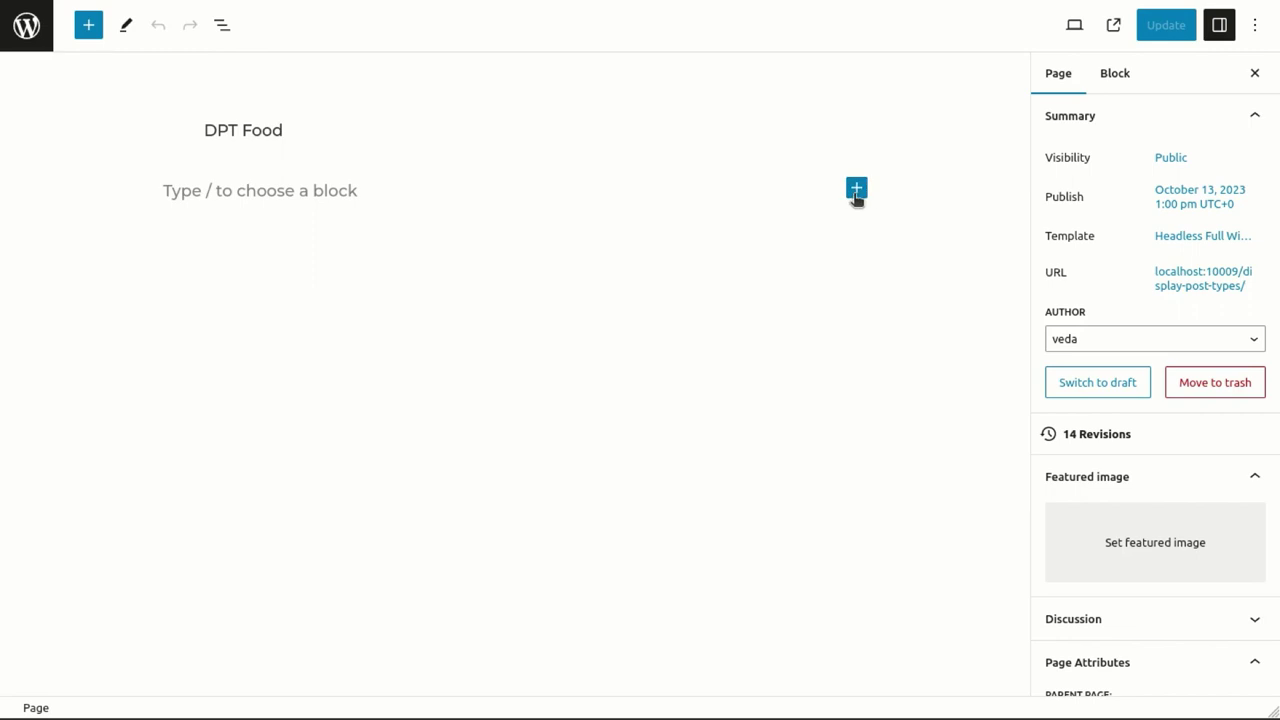
Insert a Display Post Types block into the empty DPT Food page by searching 'displa'.
left_click(856, 190)
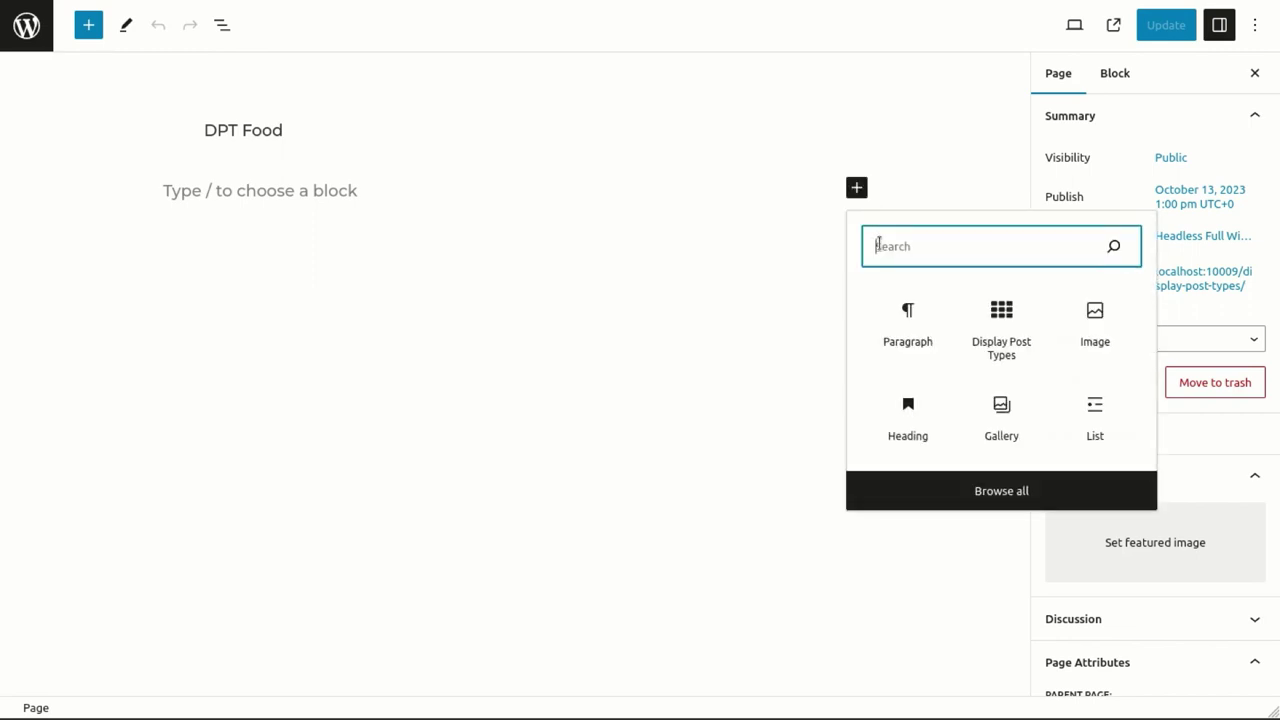
type("displa")
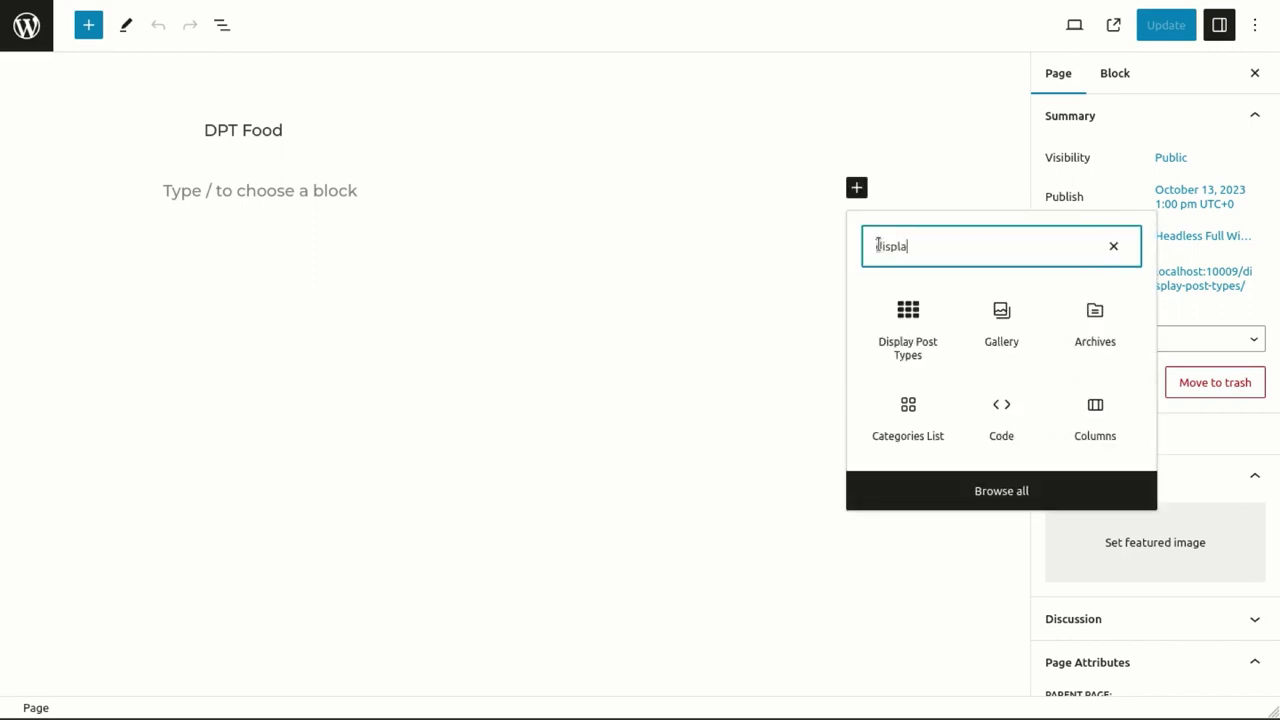
left_click(905, 350)
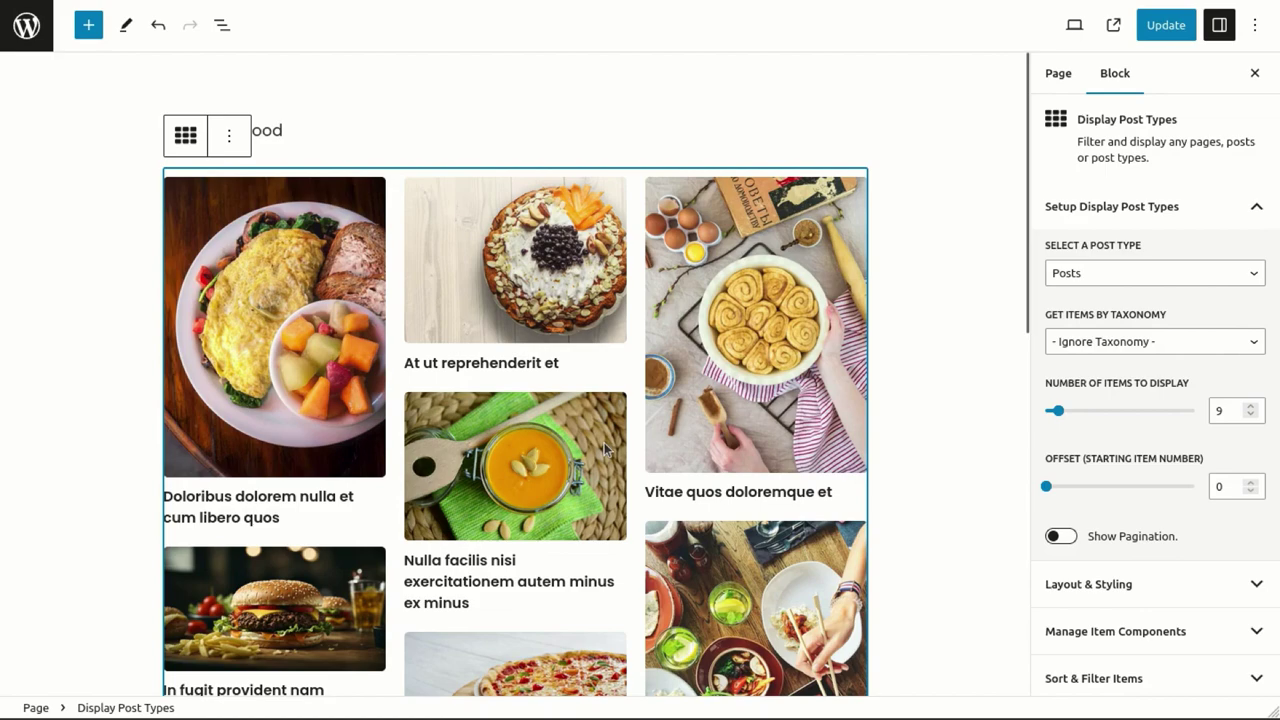
scroll(604, 450, "down", 4)
scroll(604, 450, "up", 3)
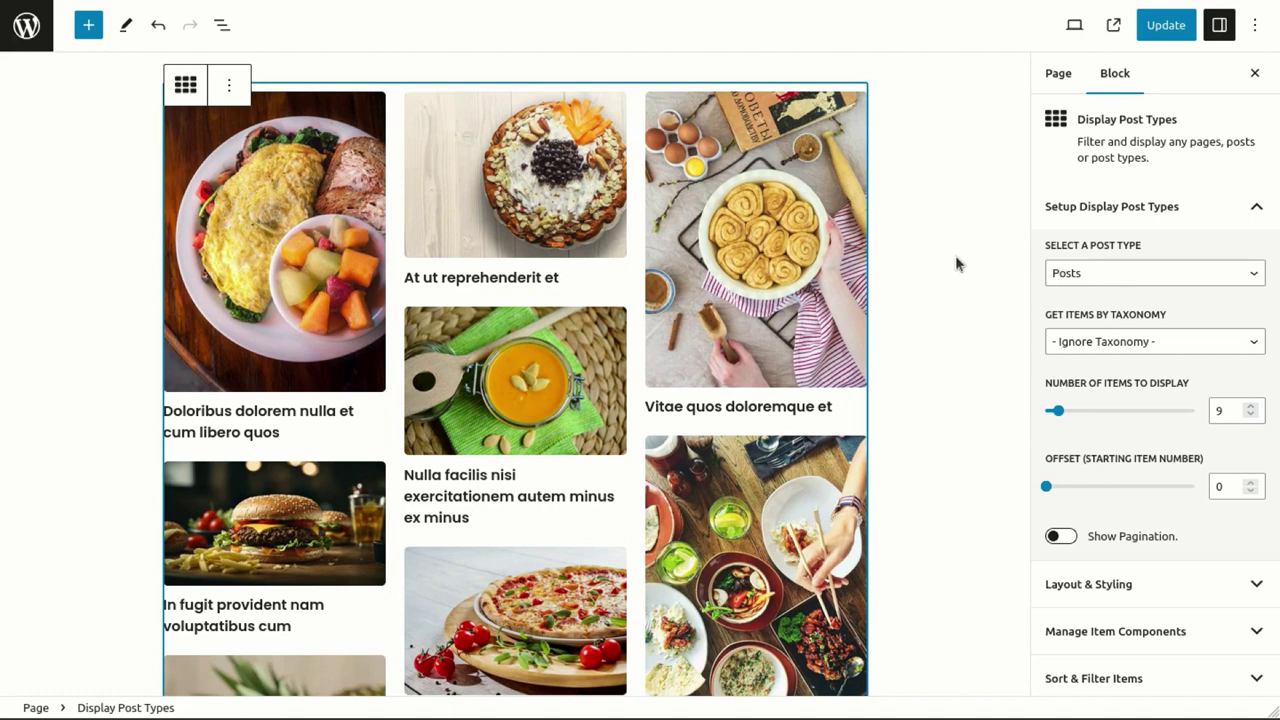
left_click(1157, 275)
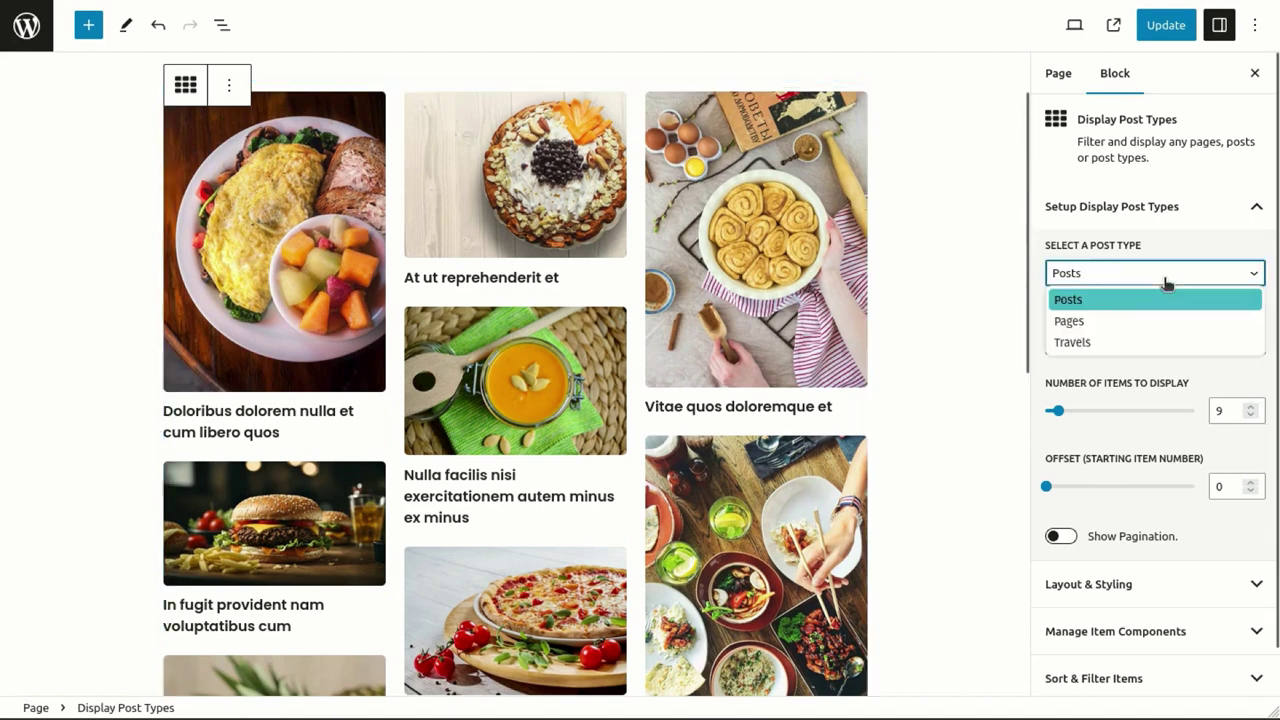
left_click(1105, 345)
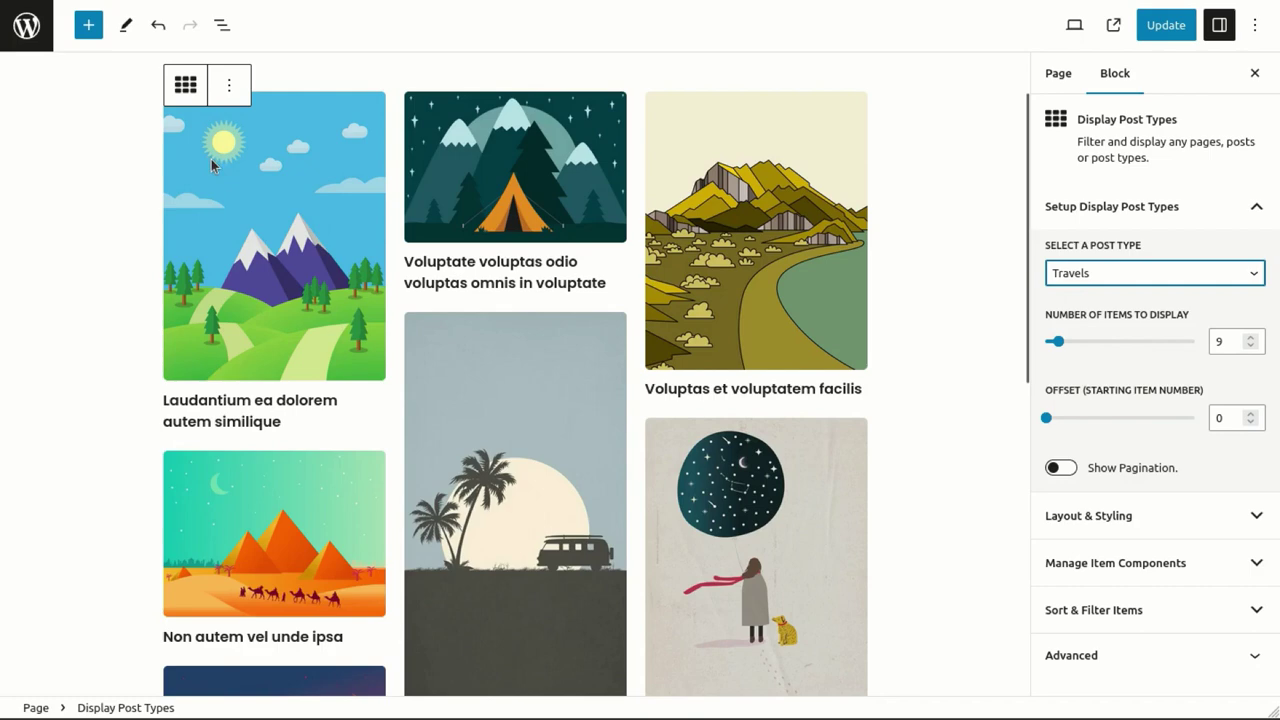
left_click(1165, 272)
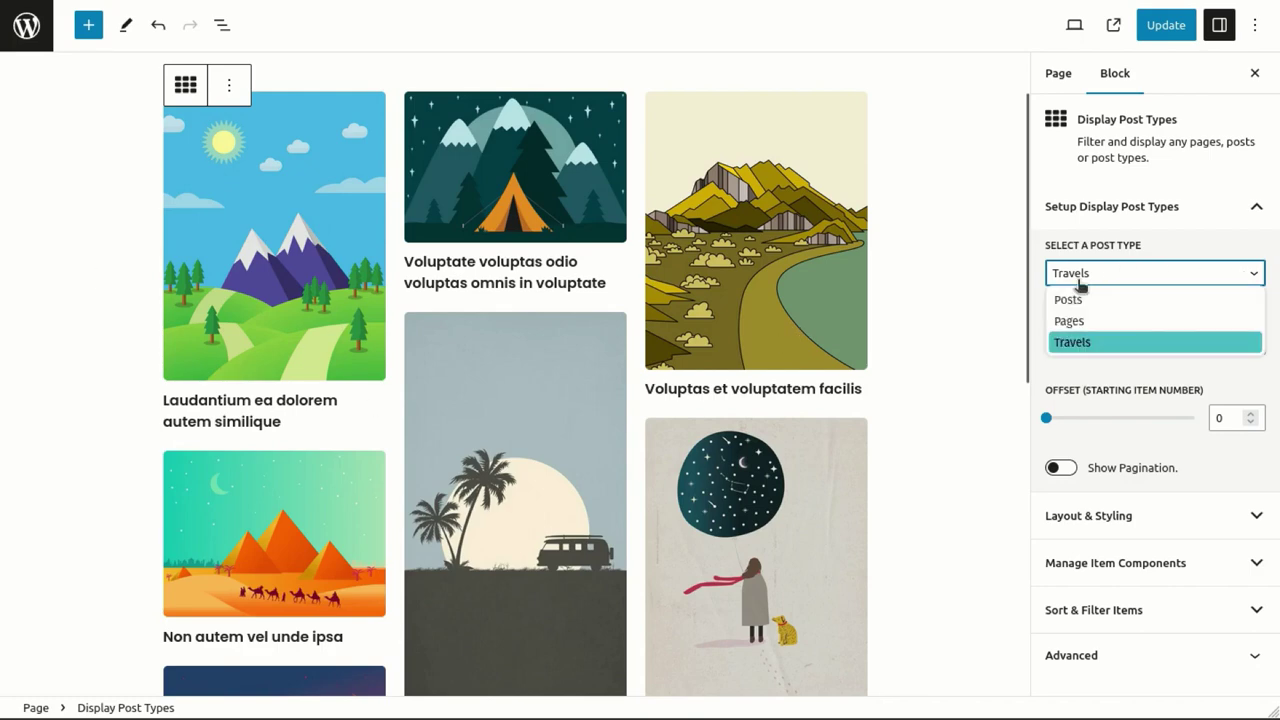
left_click(1078, 301)
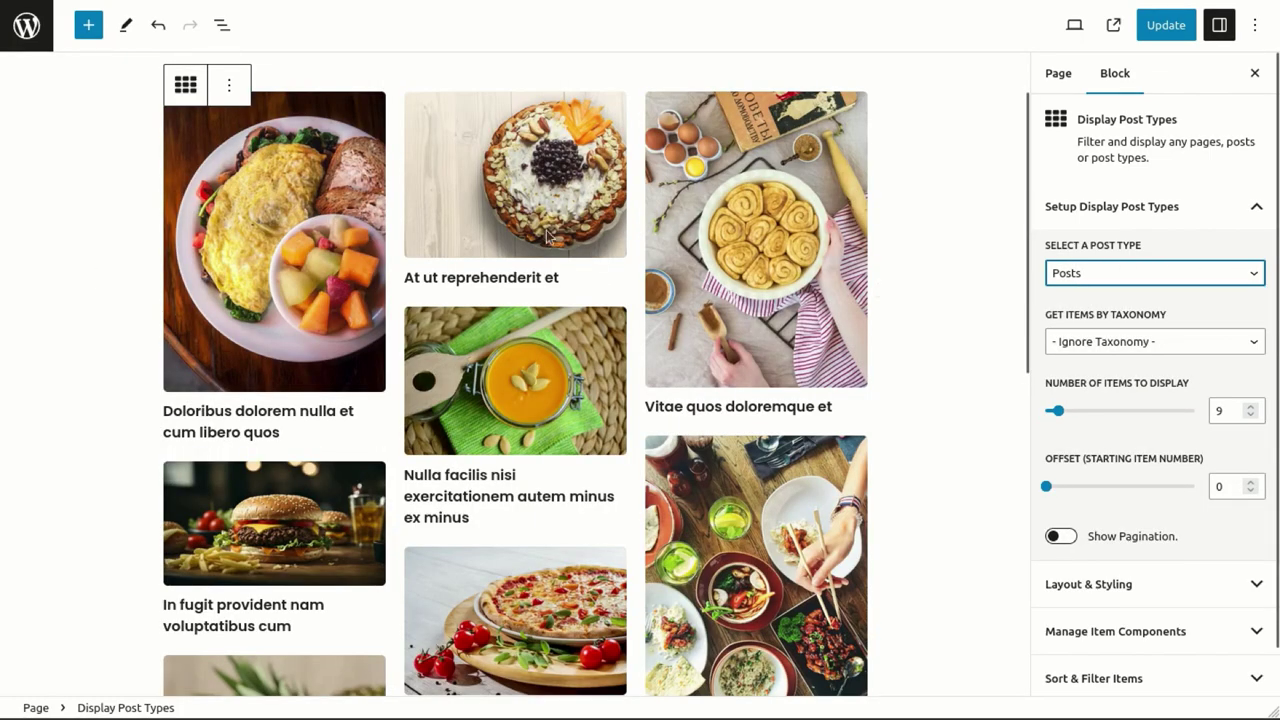
Filter the block by the Food category after briefly trying Interior, keeping Terms Relationship on OR.
left_click(1100, 342)
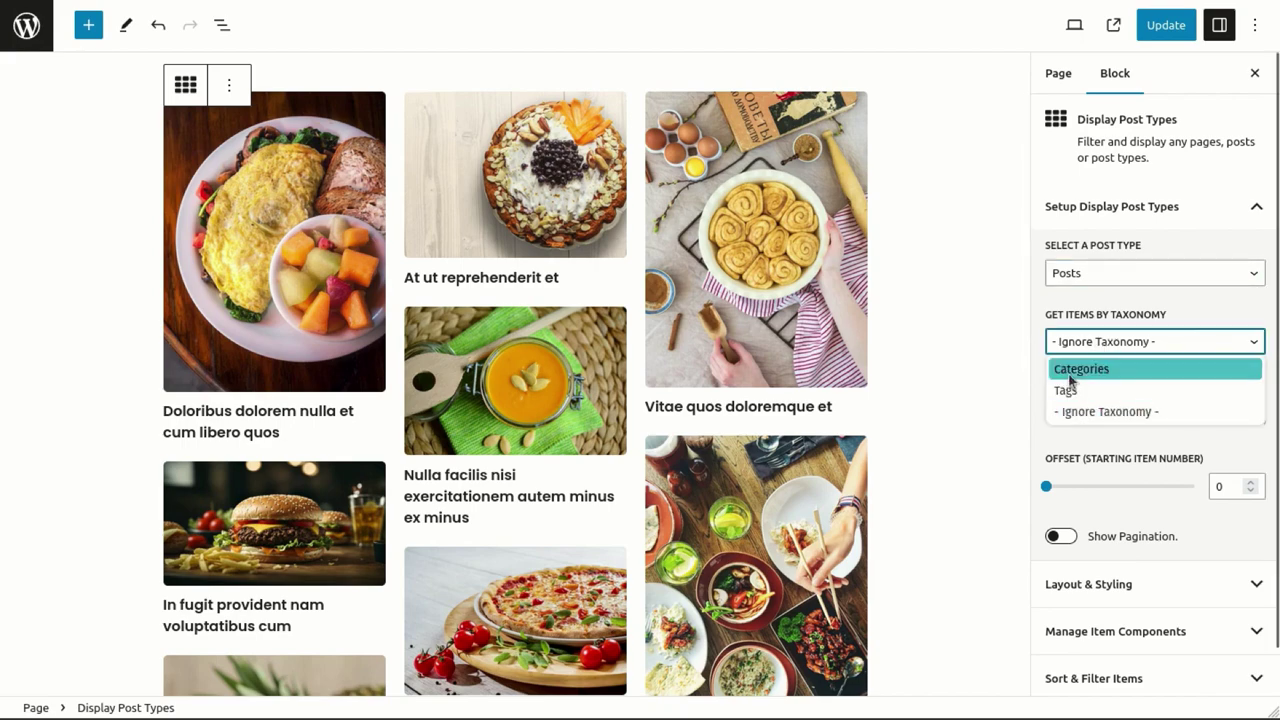
left_click(1069, 371)
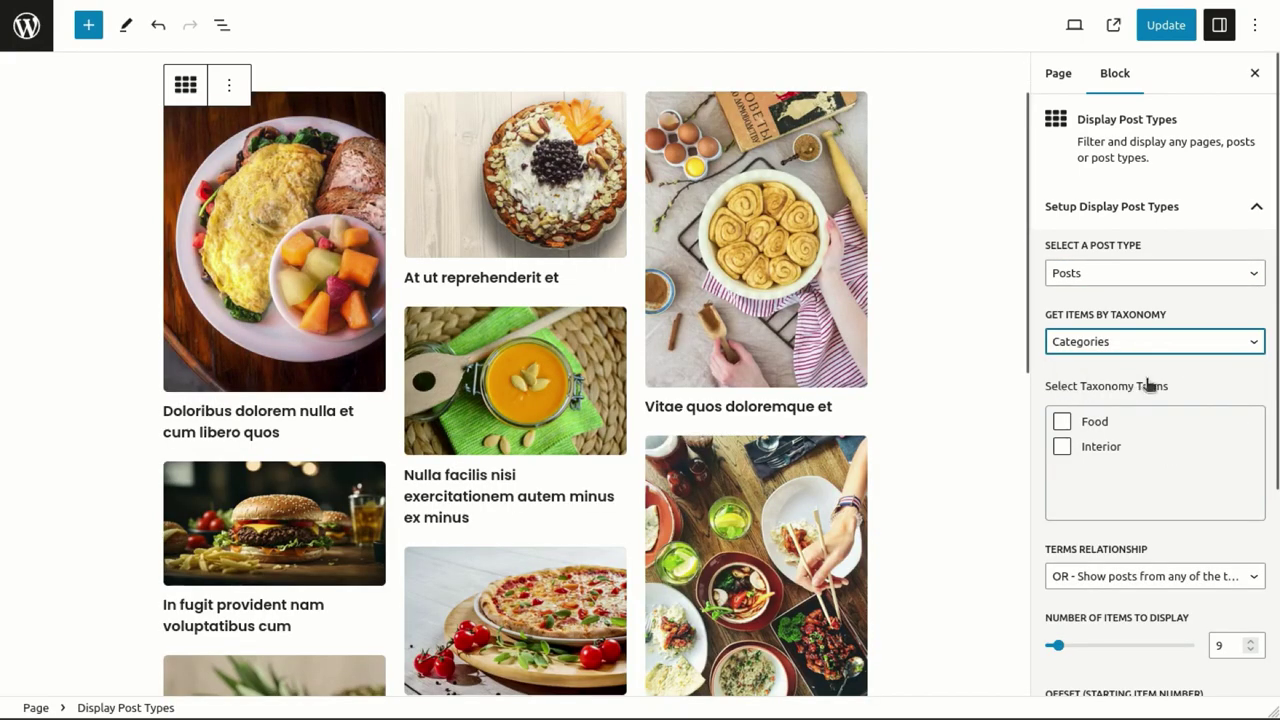
left_click(1062, 449)
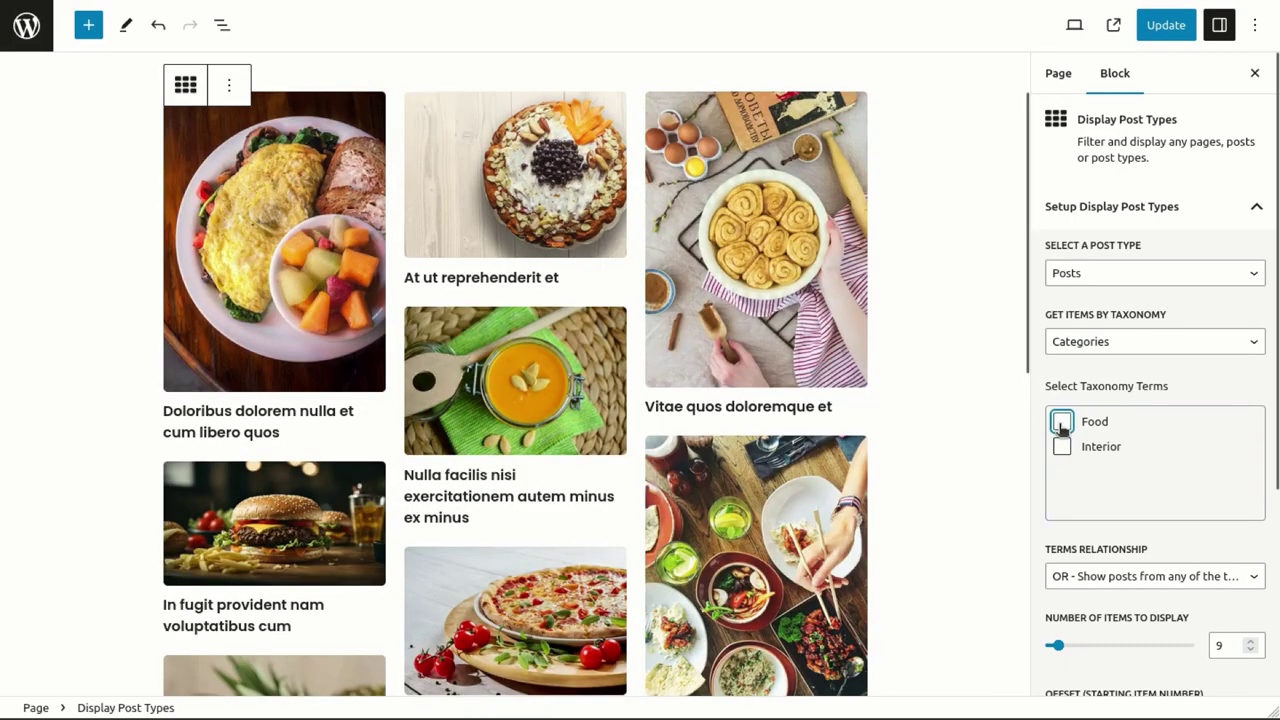
left_click(1062, 423)
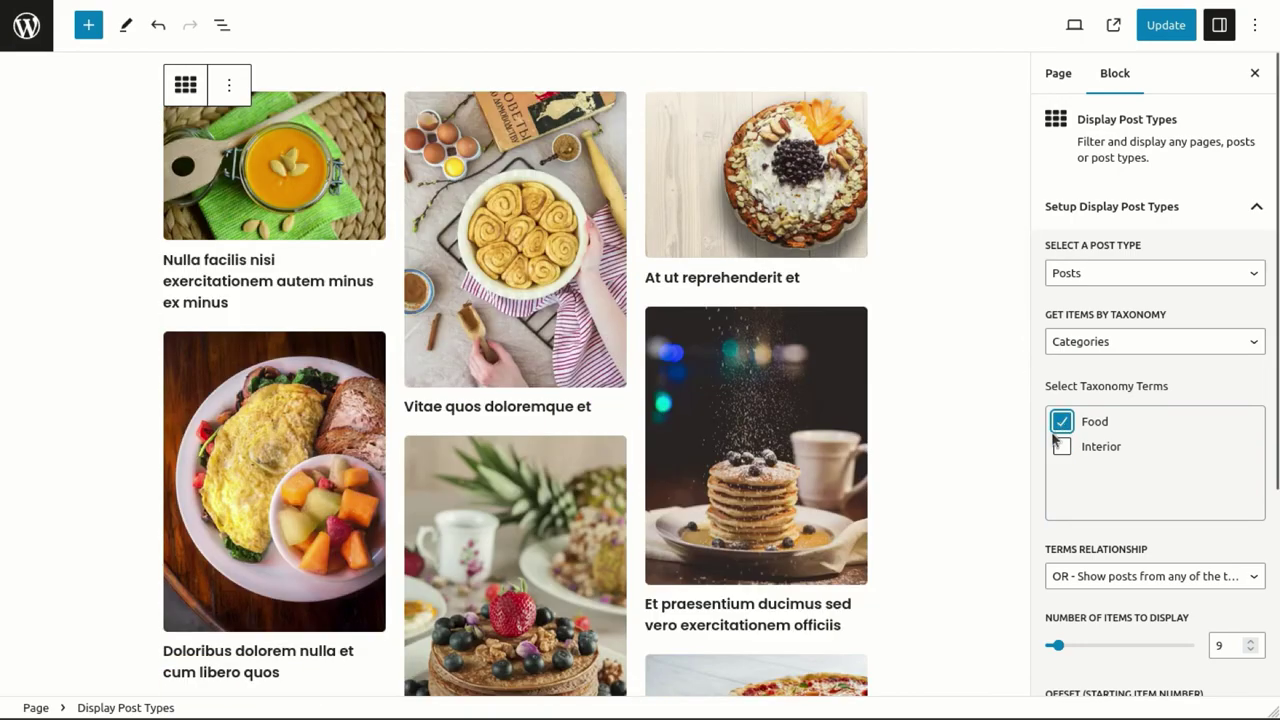
scroll(1058, 420, "down", 3)
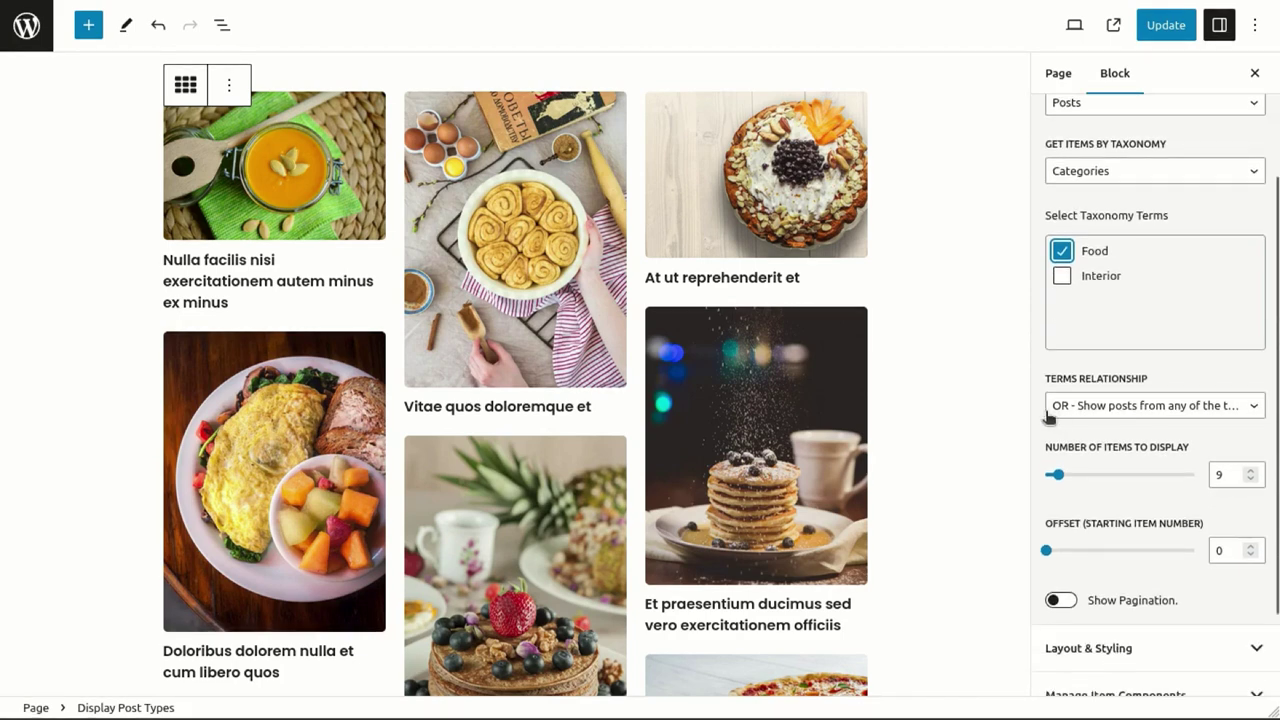
left_click(1251, 408)
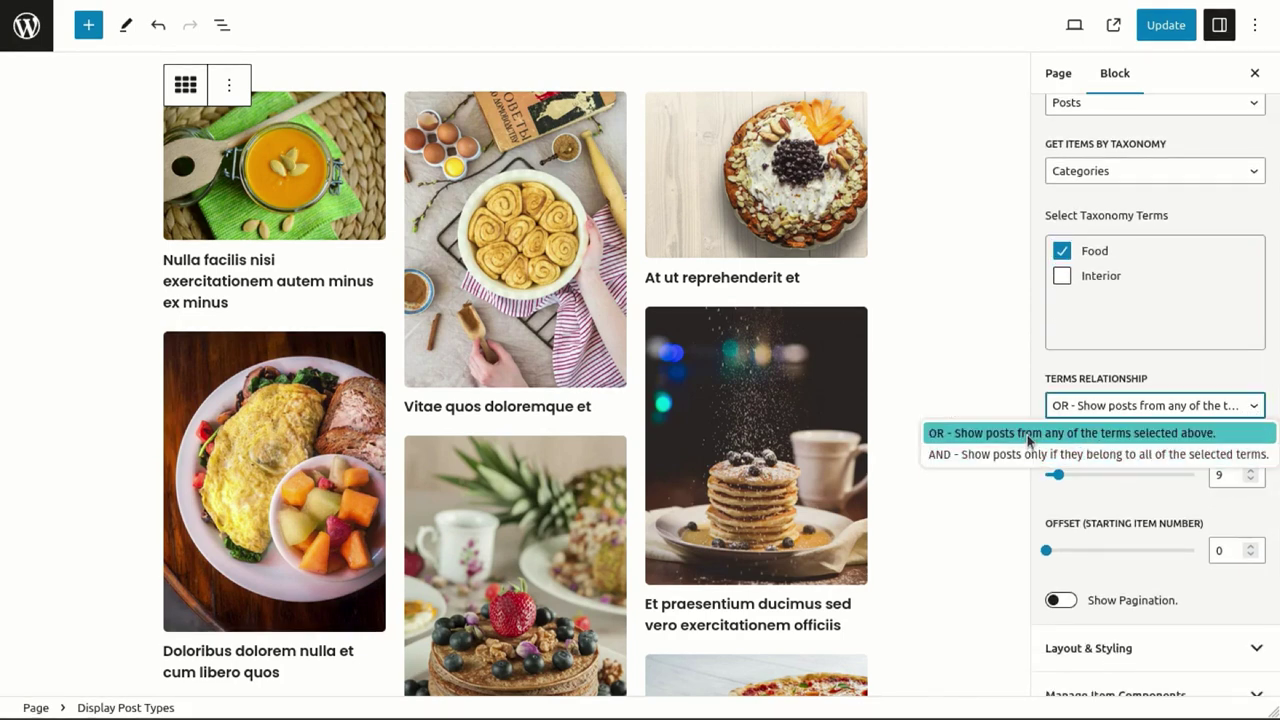
left_click(1038, 382)
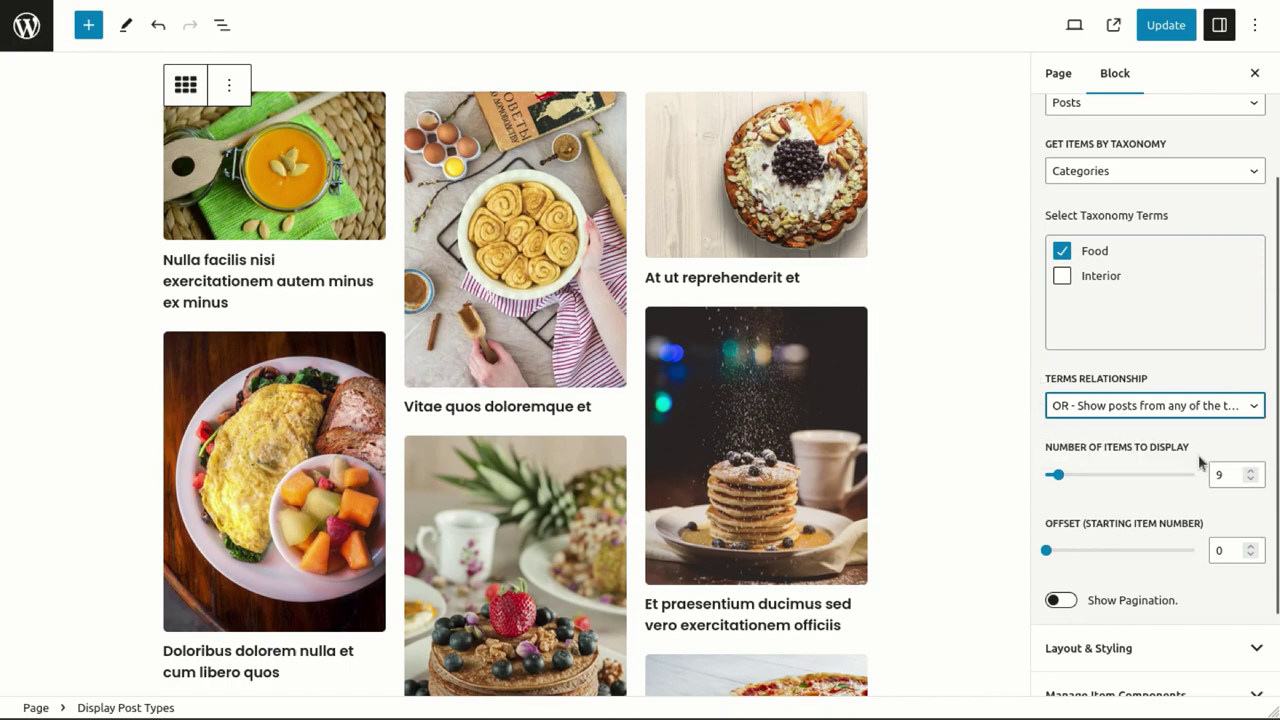
Set the block's Number of Items to 8.
scroll(986, 394, "down", 5)
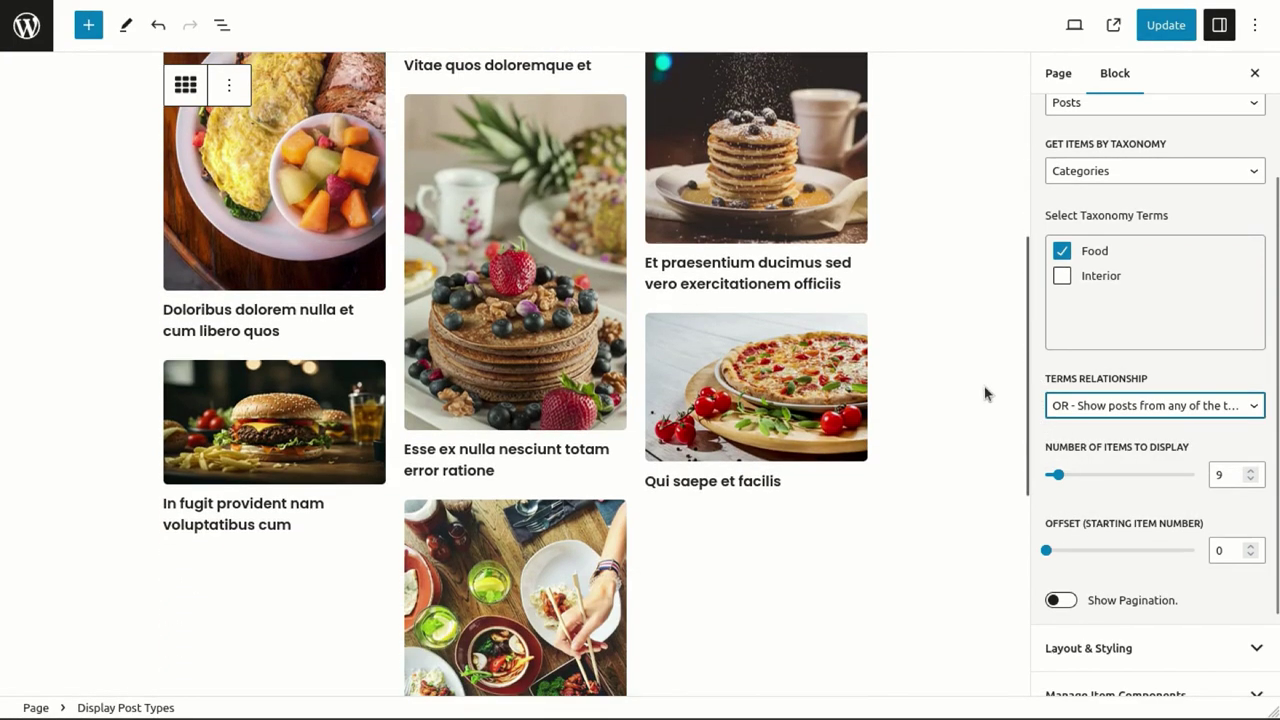
left_click(1251, 479)
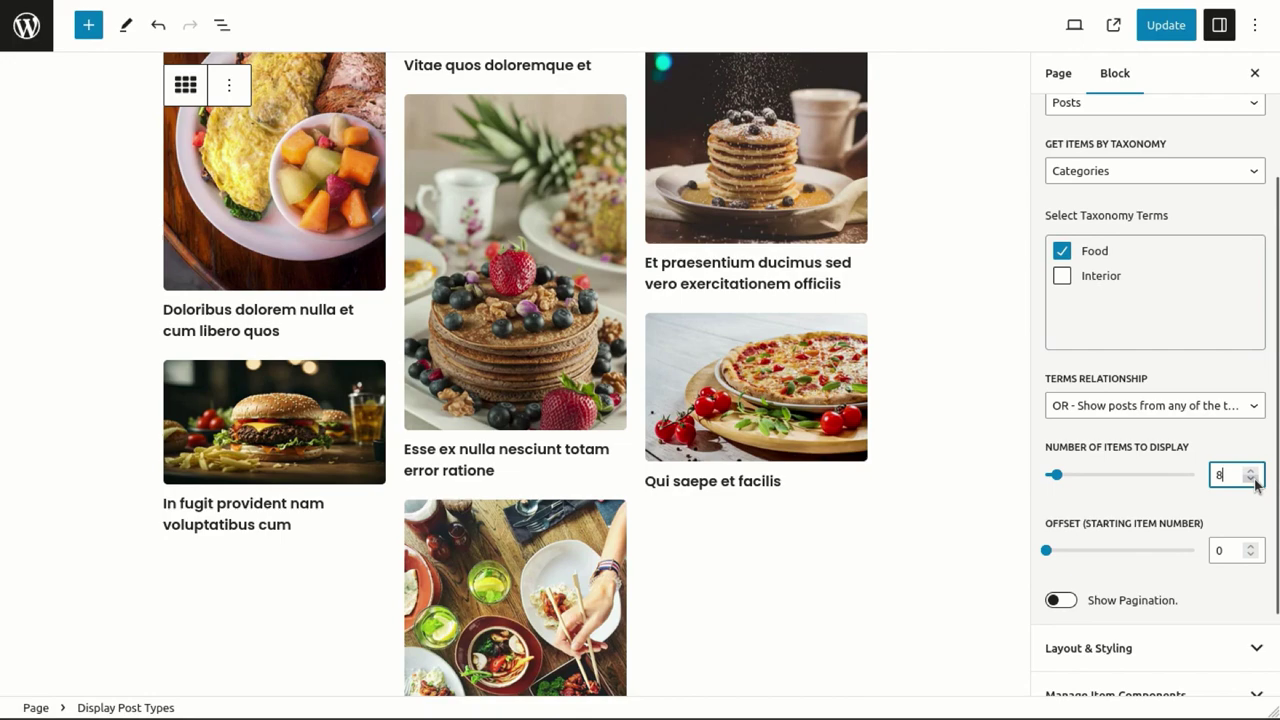
left_click(1251, 479)
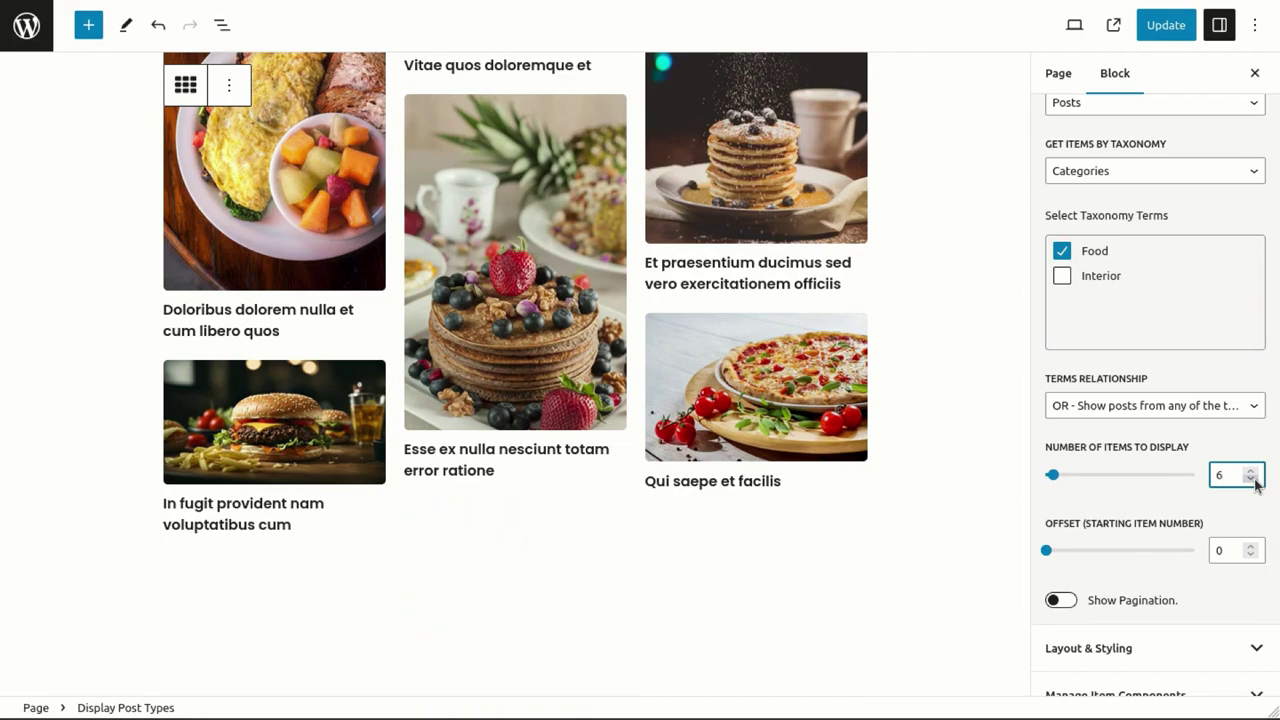
scroll(811, 423, "up", 5)
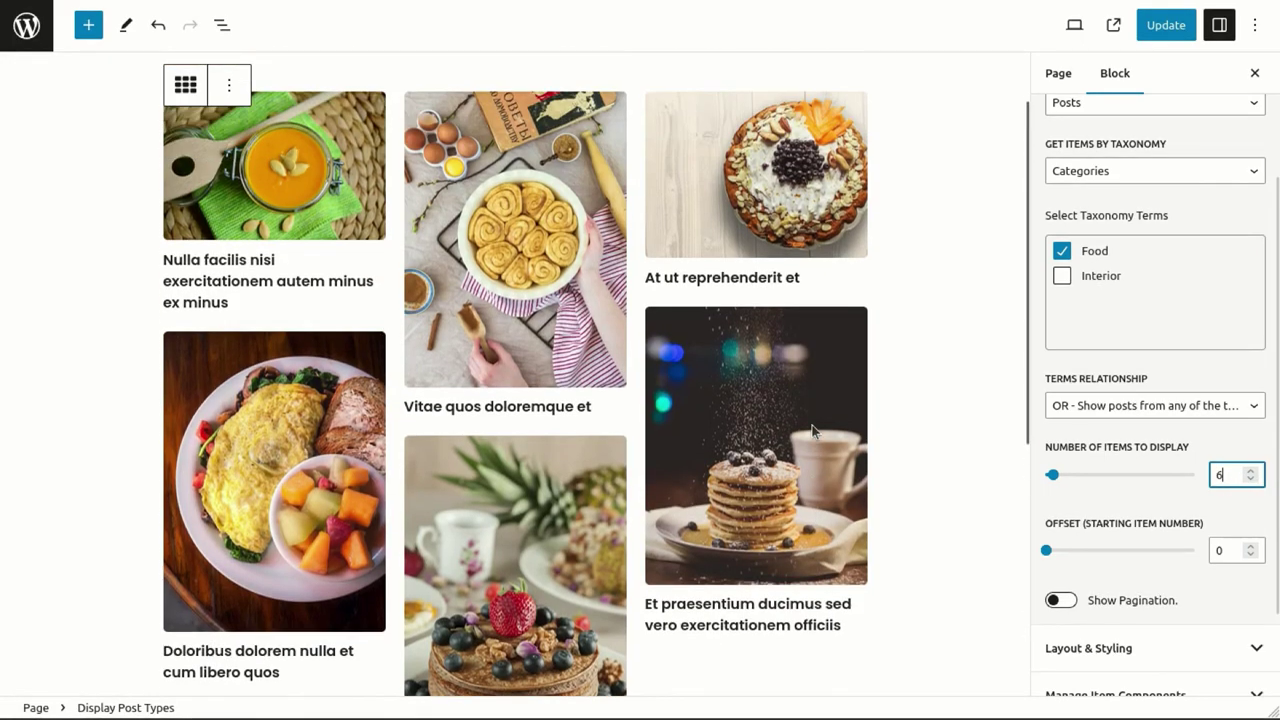
double_click(1249, 472)
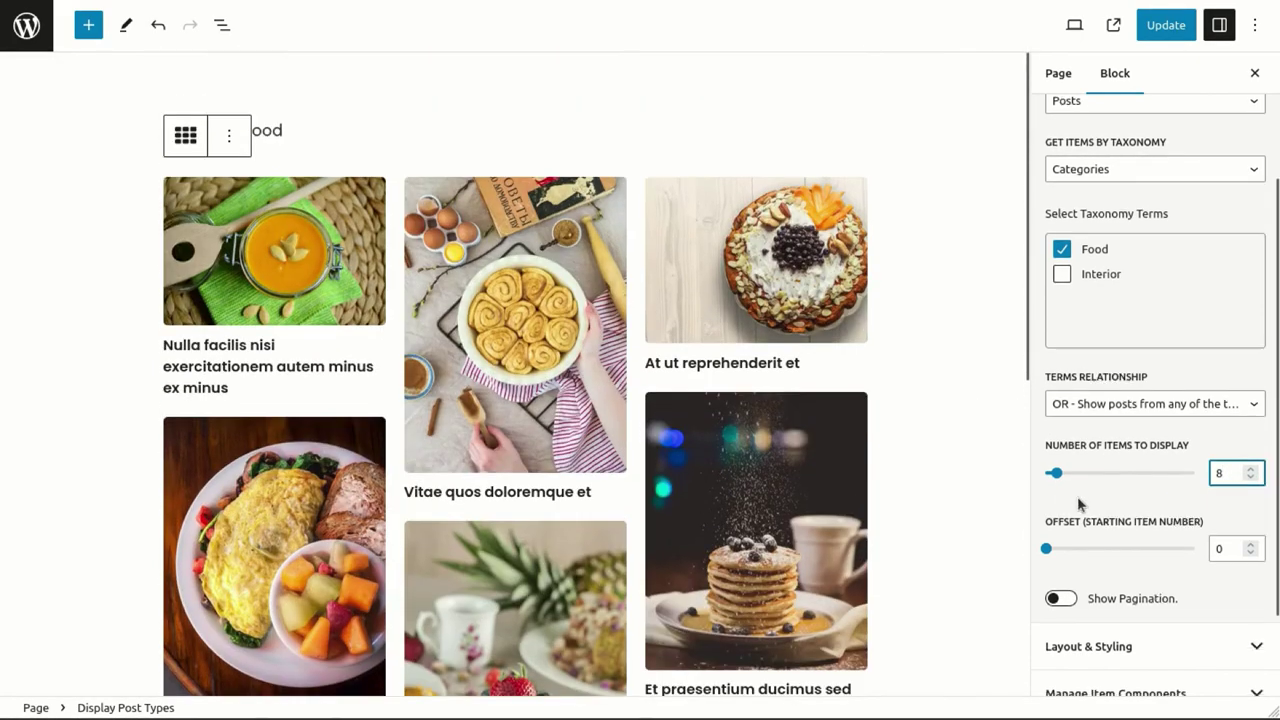
Try offset 1 and pagination, then leave offset at 0 and pagination off.
scroll(1077, 496, "down", 2)
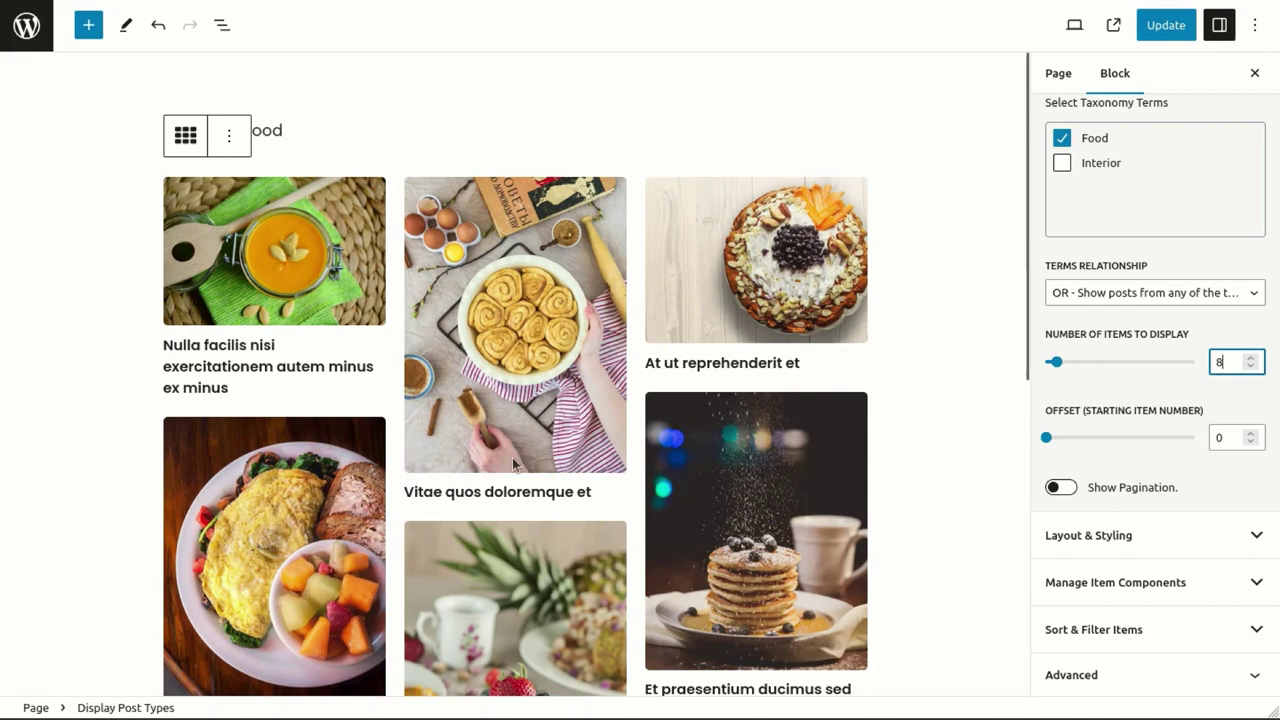
left_click(1252, 433)
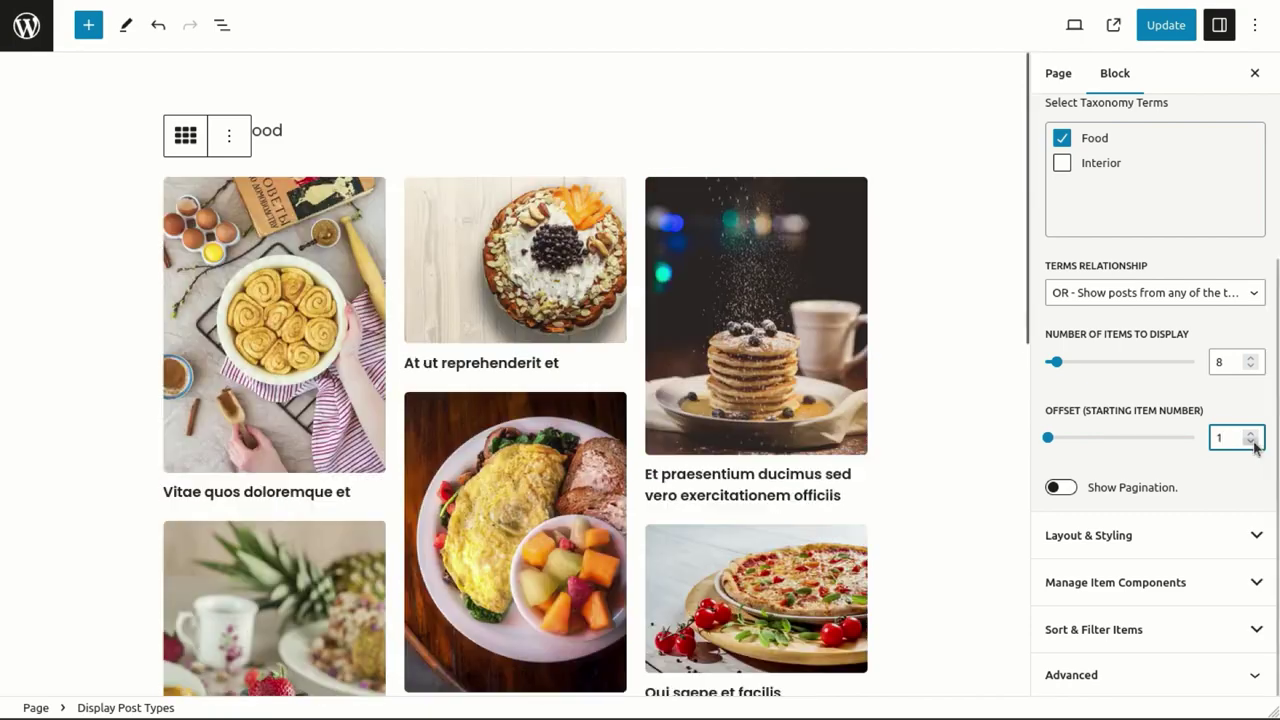
left_click(1251, 442)
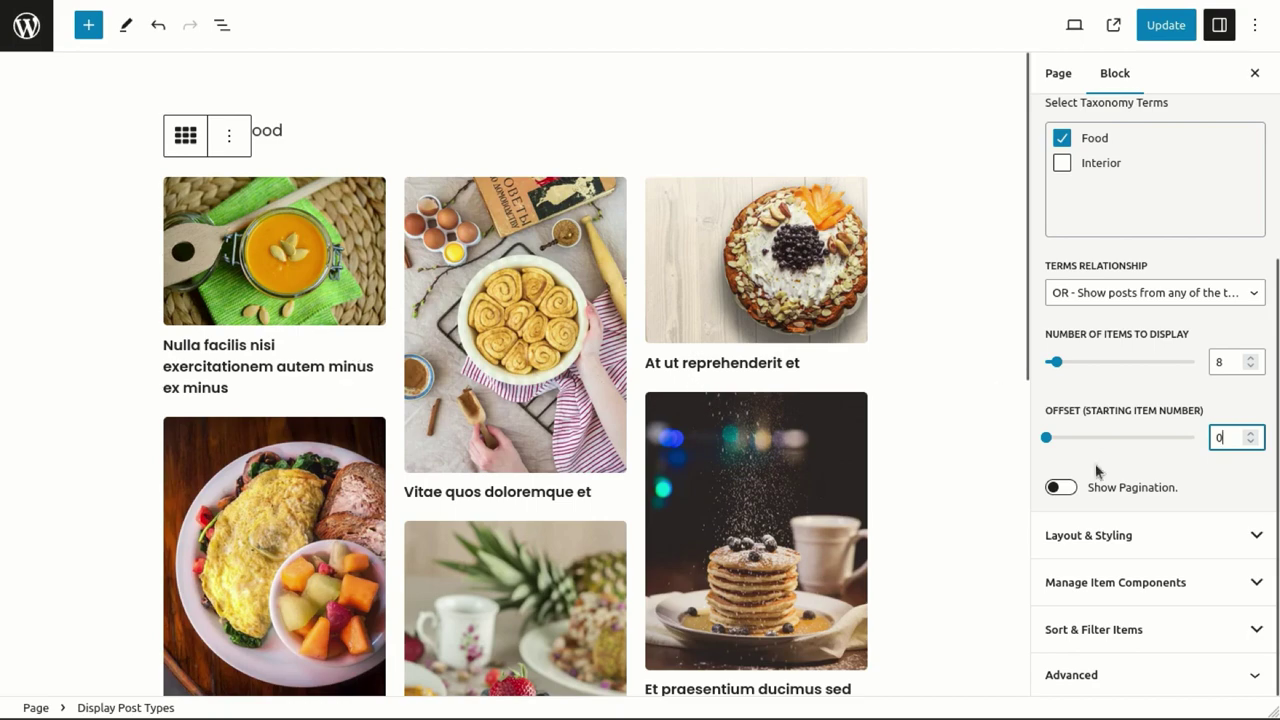
left_click(1062, 486)
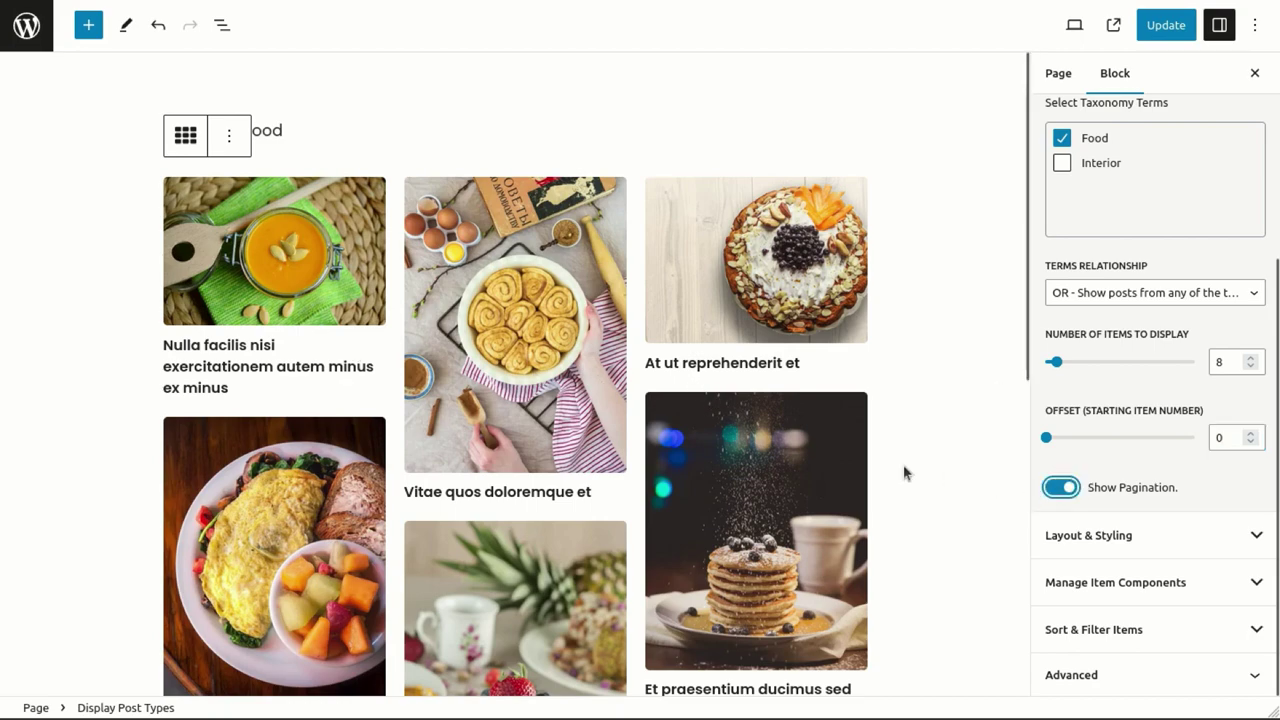
scroll(903, 472, "down", 5)
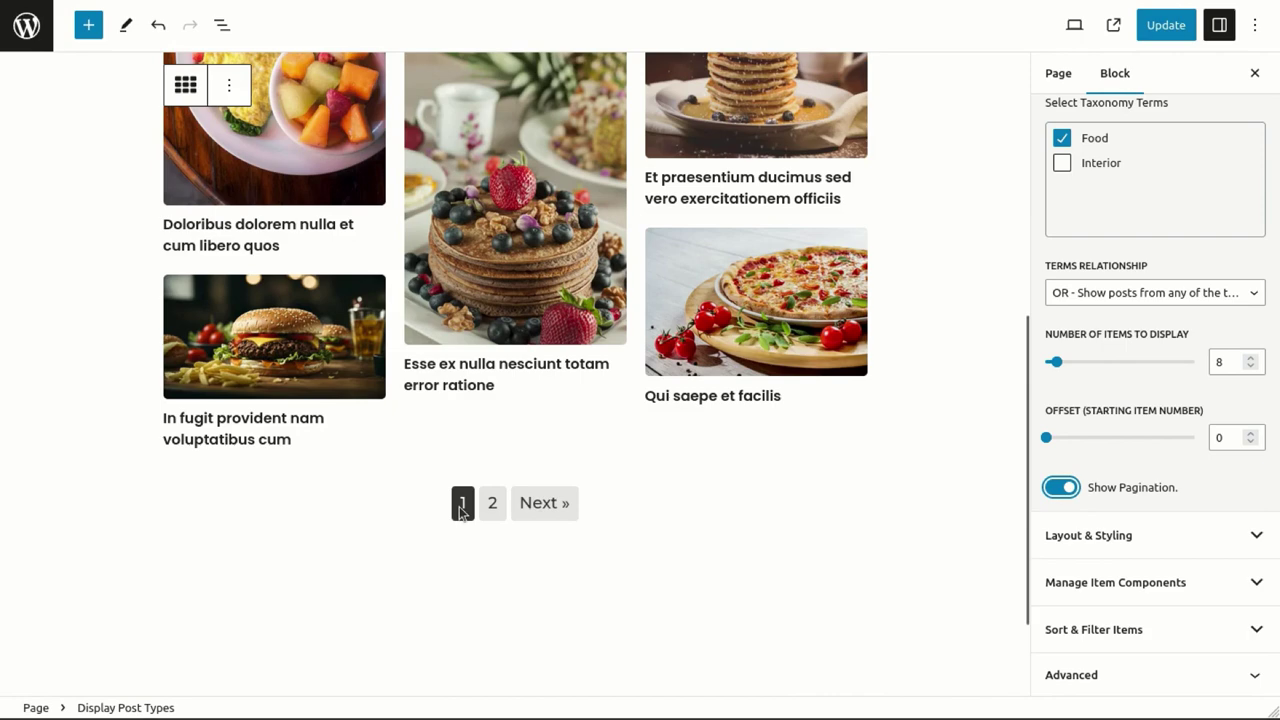
scroll(946, 494, "up", 5)
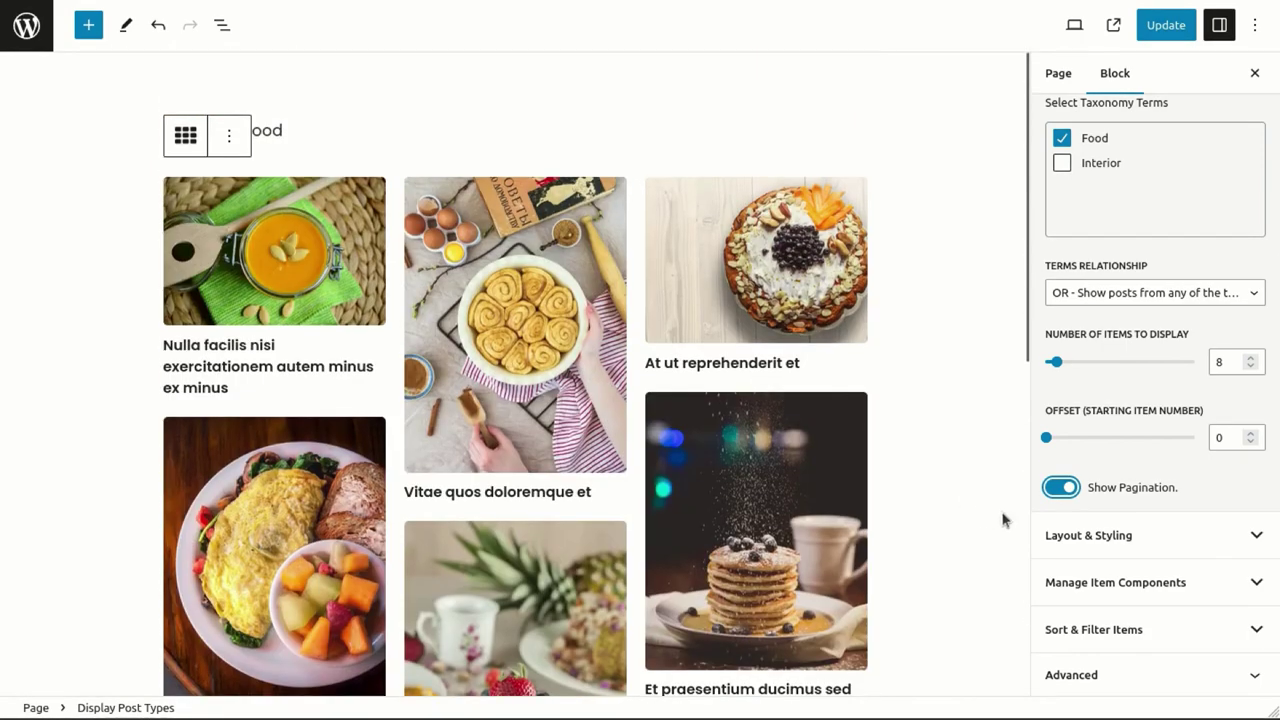
left_click(1058, 486)
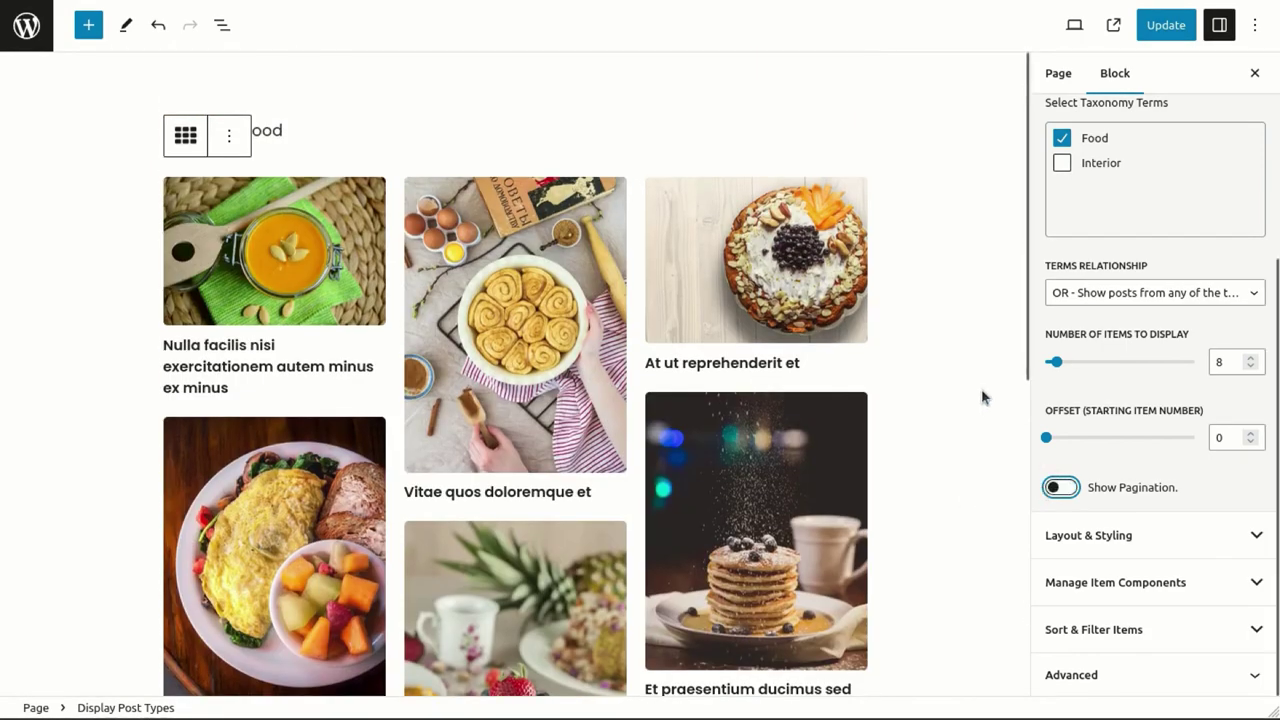
Set Display Style under Layout & Styling to List - Full.
left_click(1155, 540)
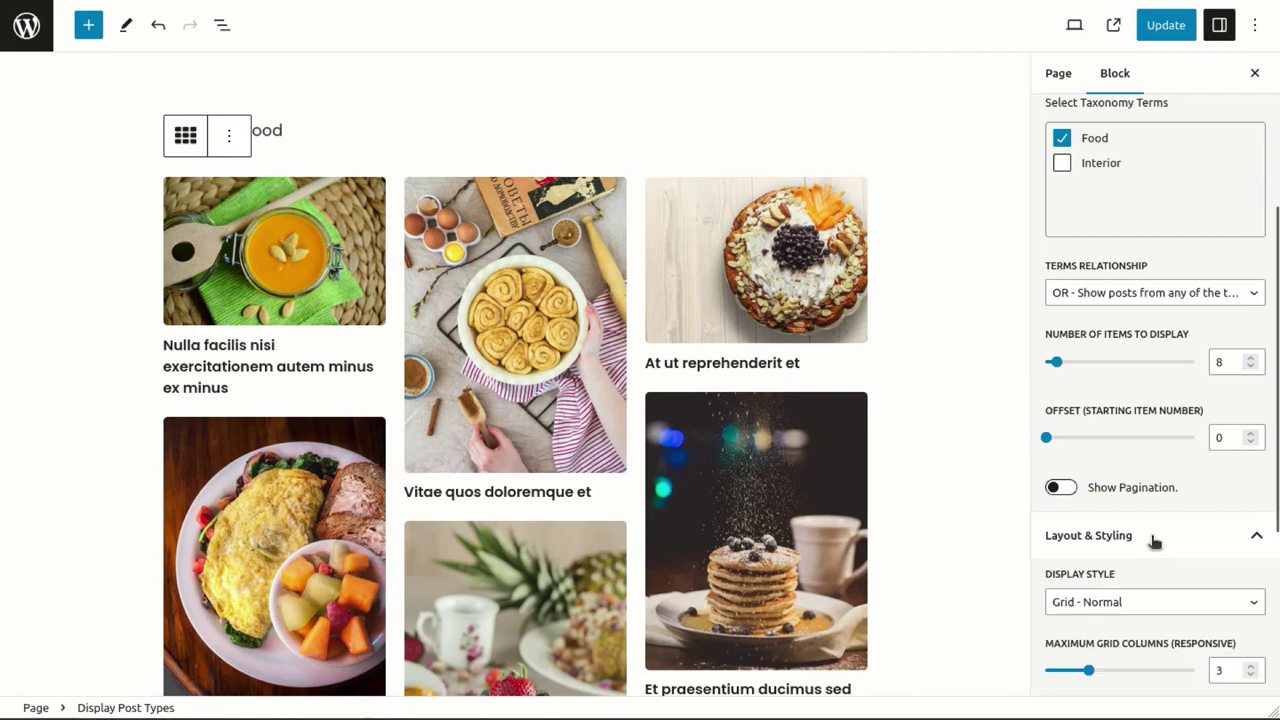
scroll(1152, 543, "down", 3)
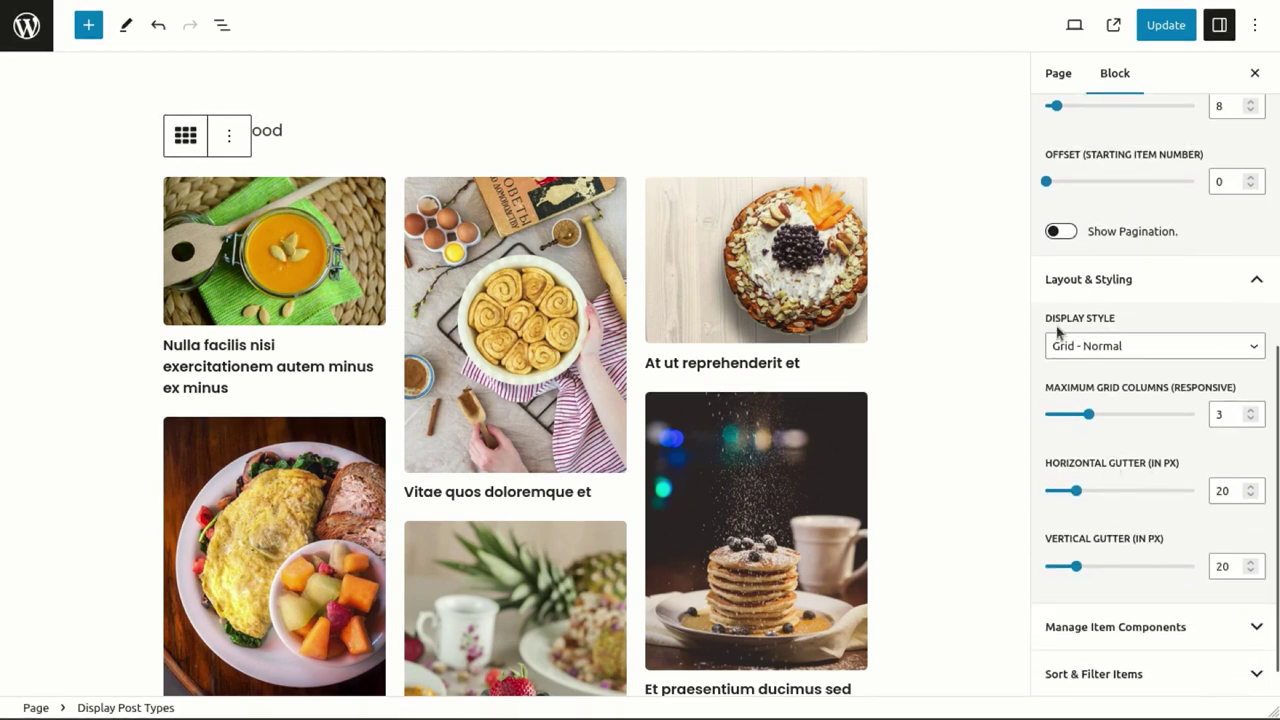
left_click(1108, 346)
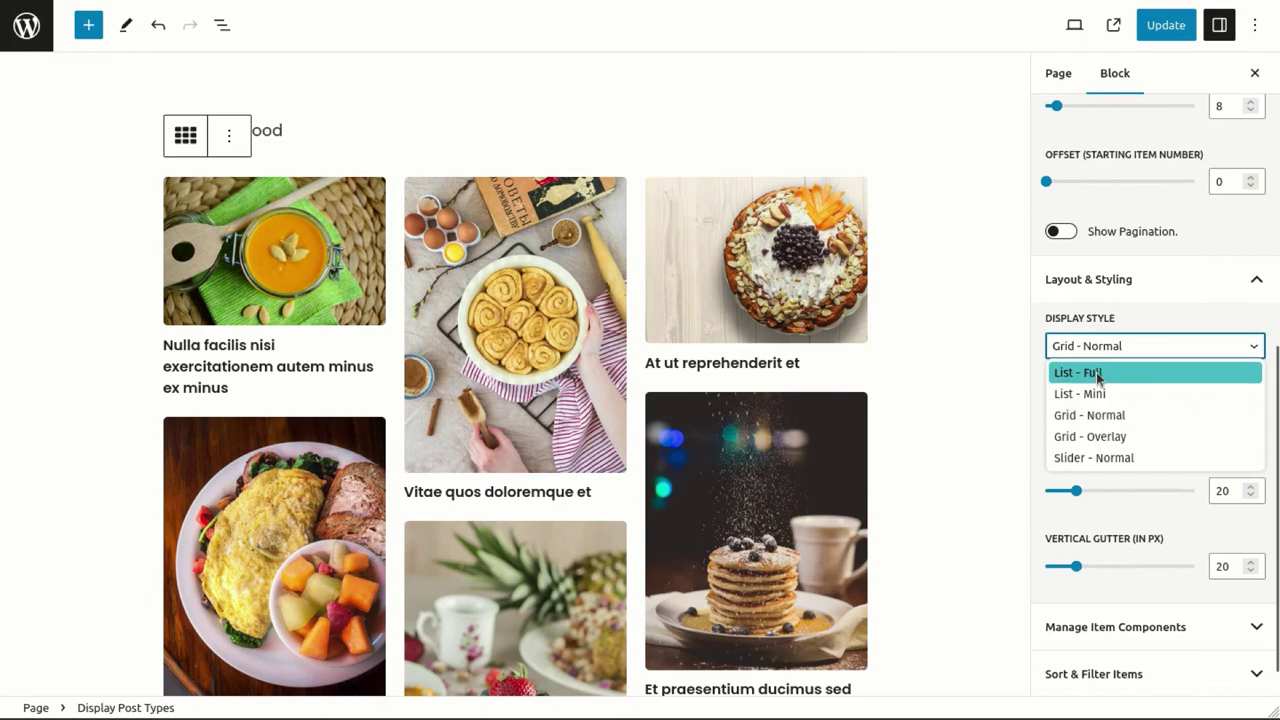
left_click(1097, 375)
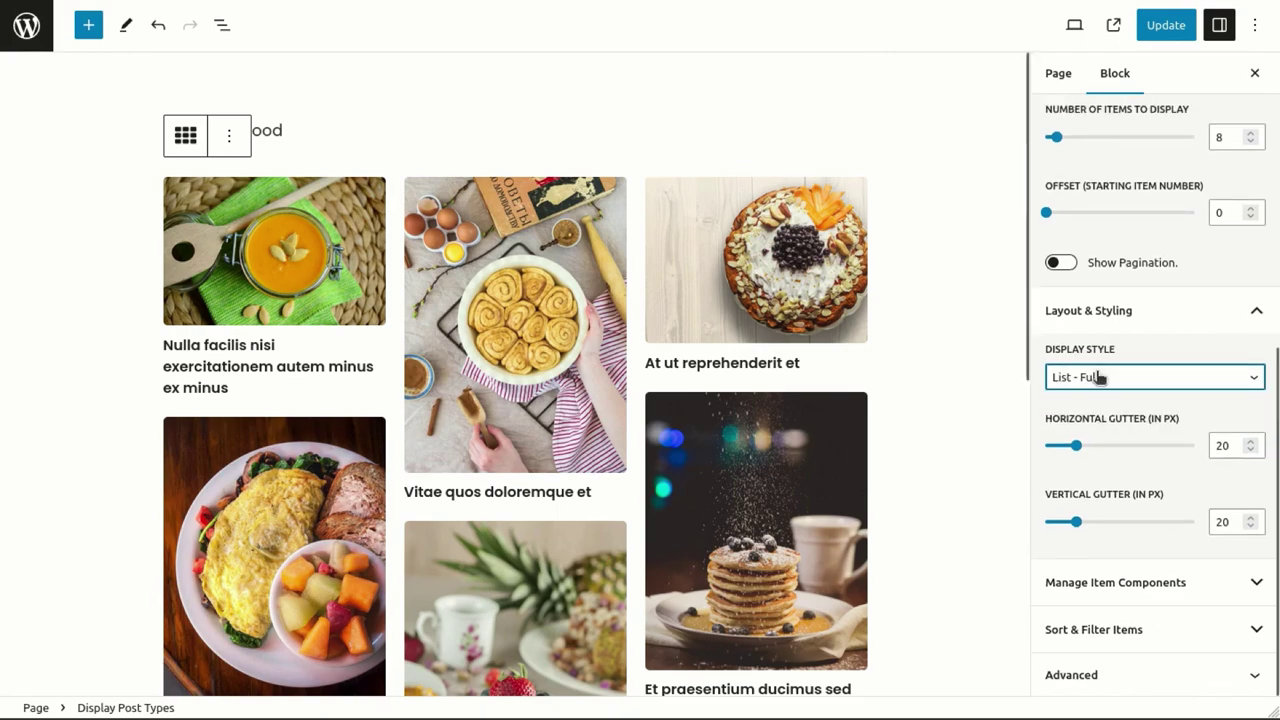
scroll(823, 400, "down", 3)
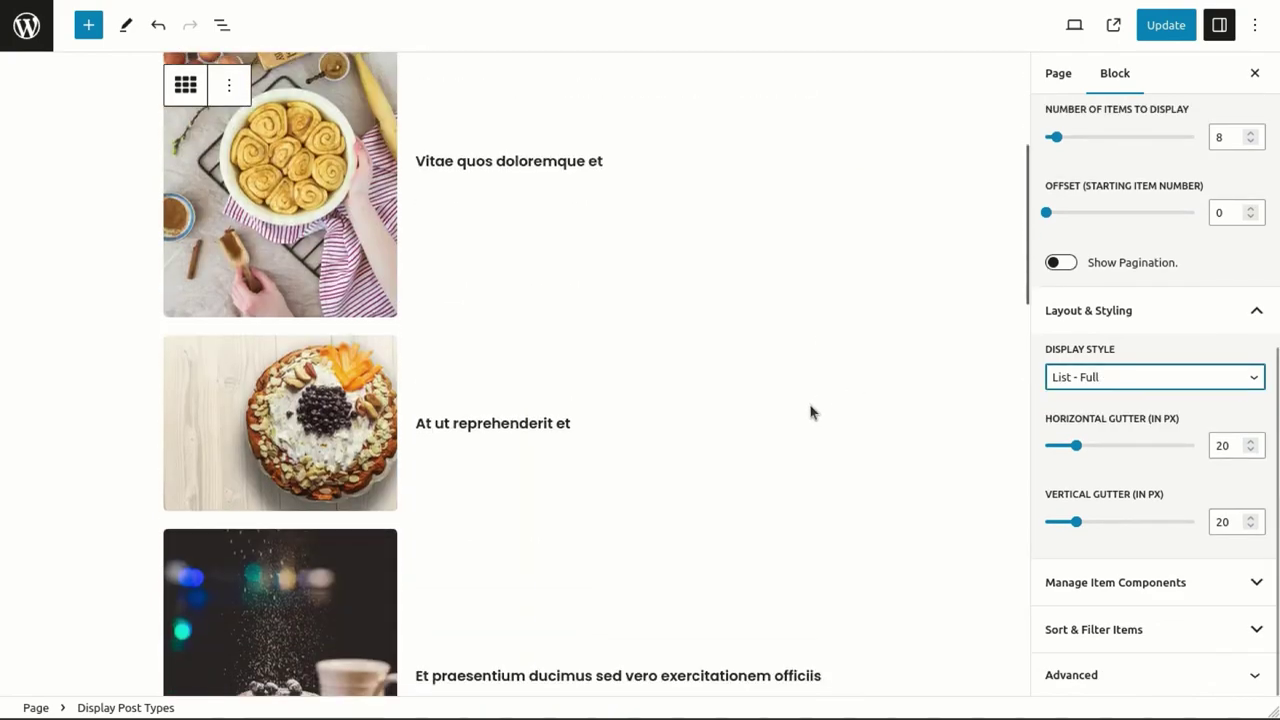
scroll(810, 412, "down", 10)
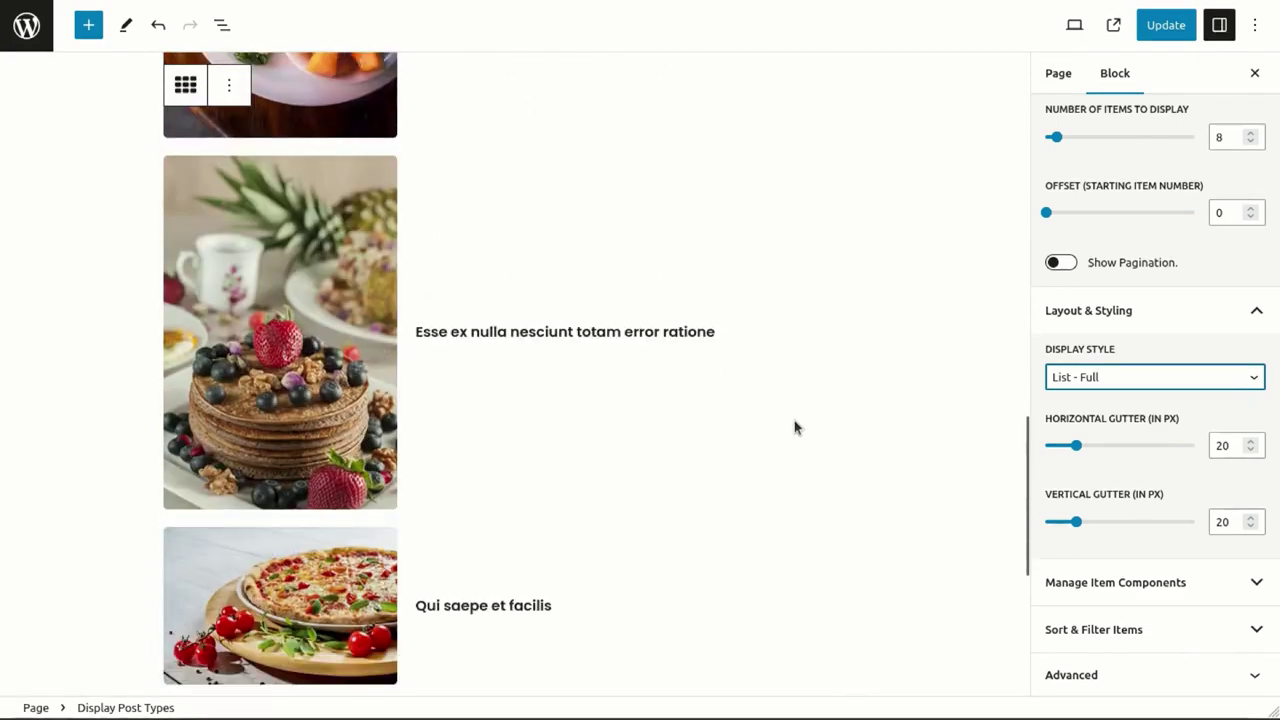
scroll(795, 428, "up", 10)
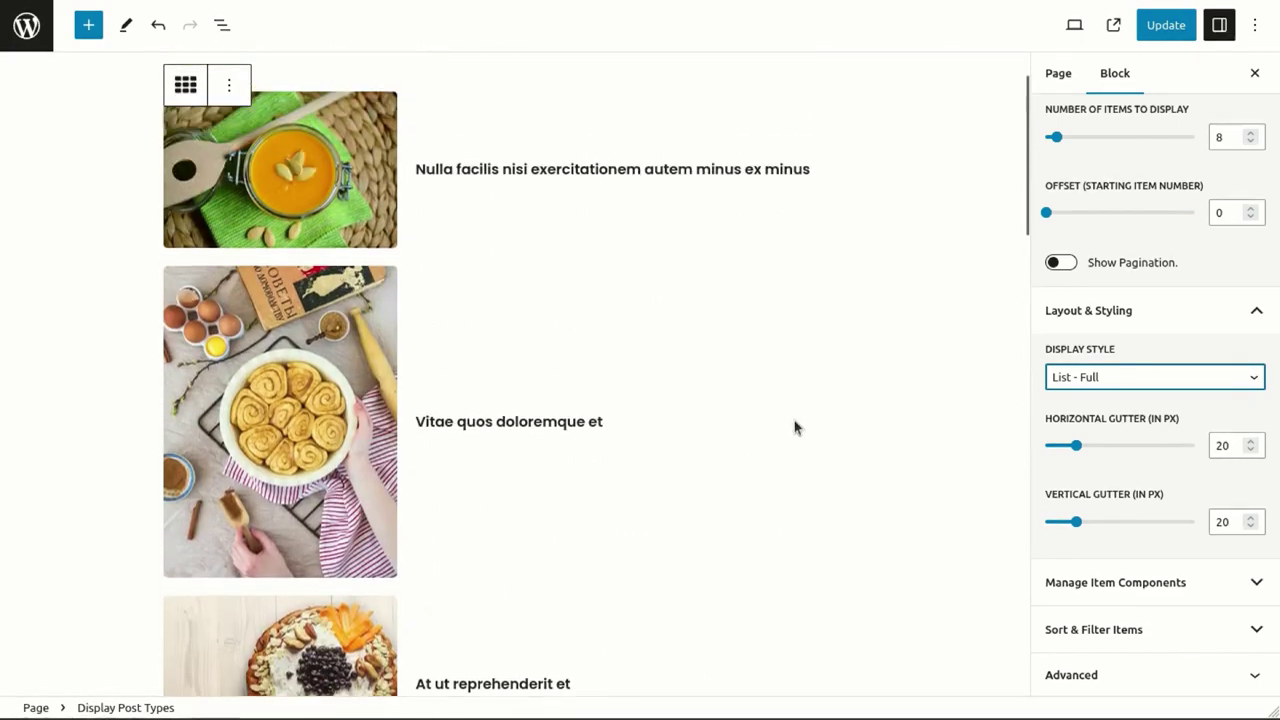
scroll(795, 428, "up", 2)
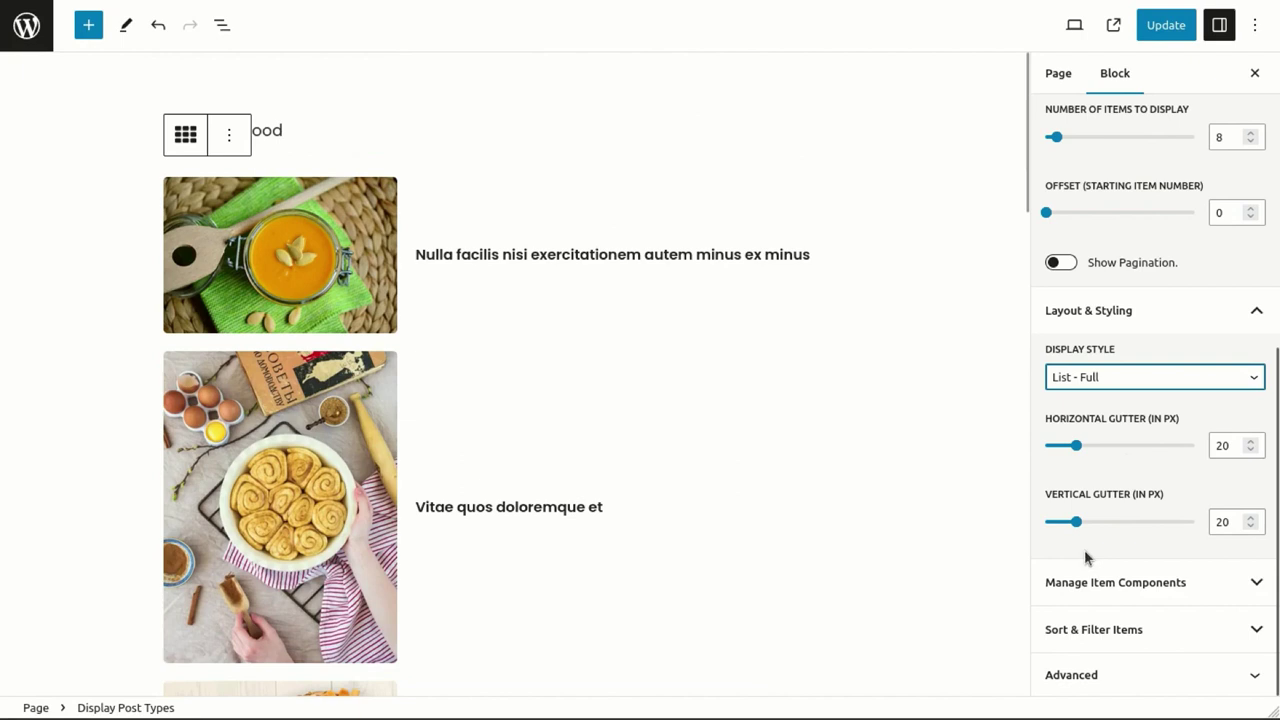
Turn on Meta Info 1, Meta info 2 and Excerpt under Manage Item Components.
left_click(1133, 583)
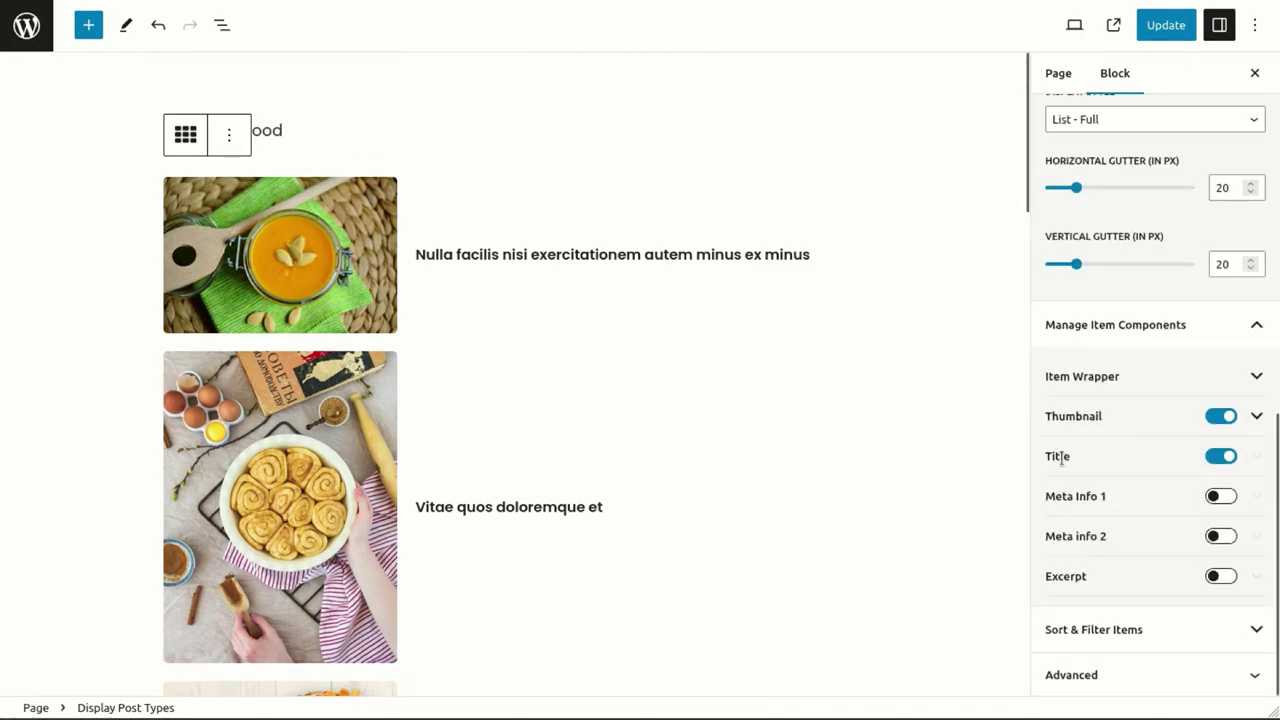
left_click(1226, 498)
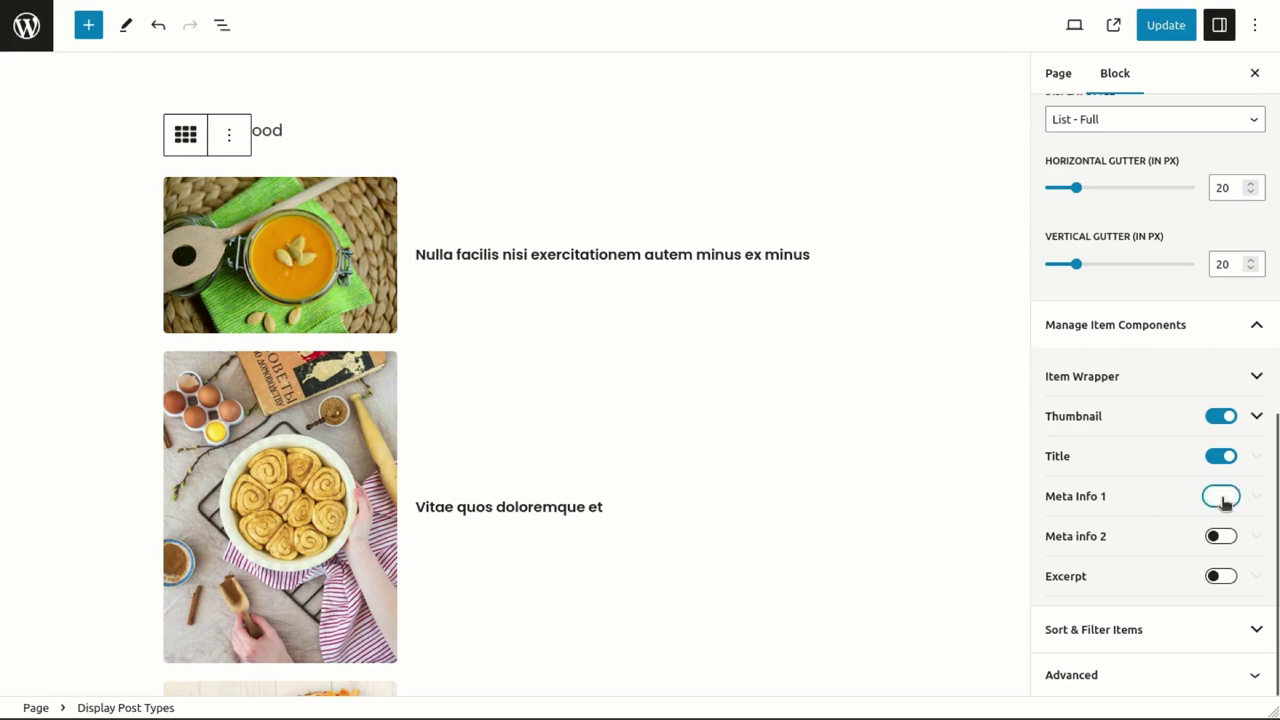
left_click(1231, 538)
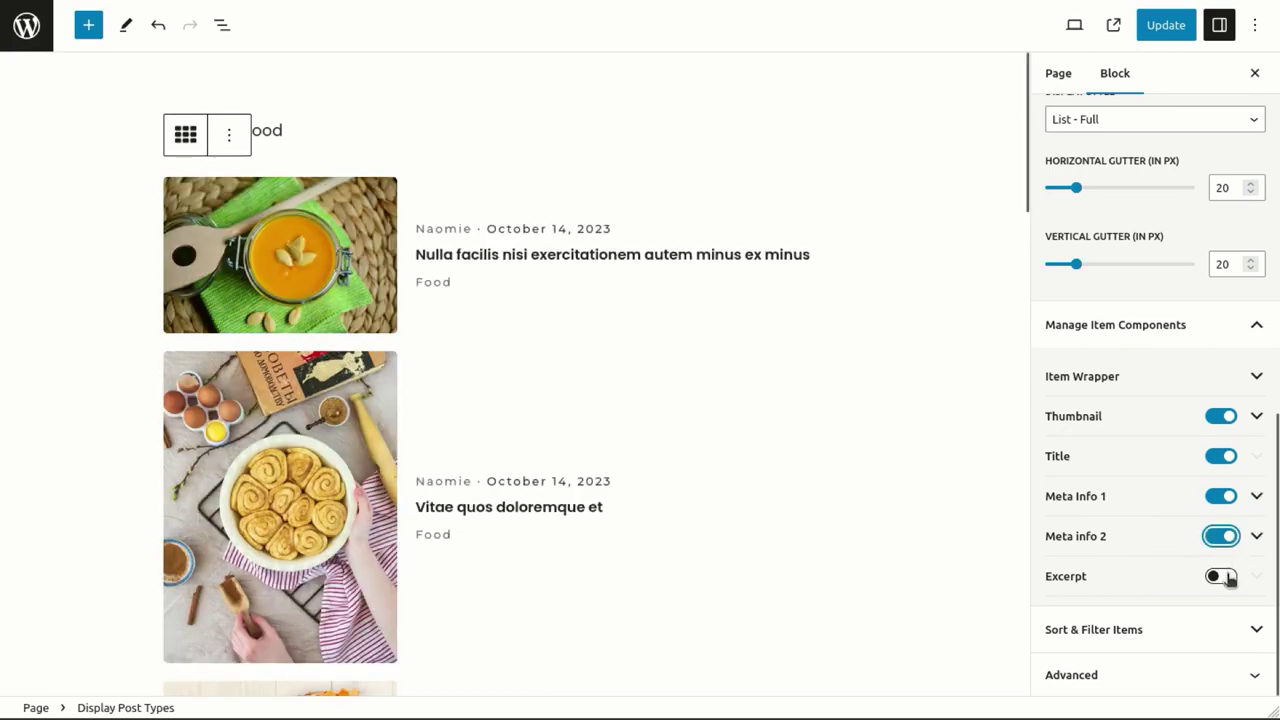
left_click(1229, 578)
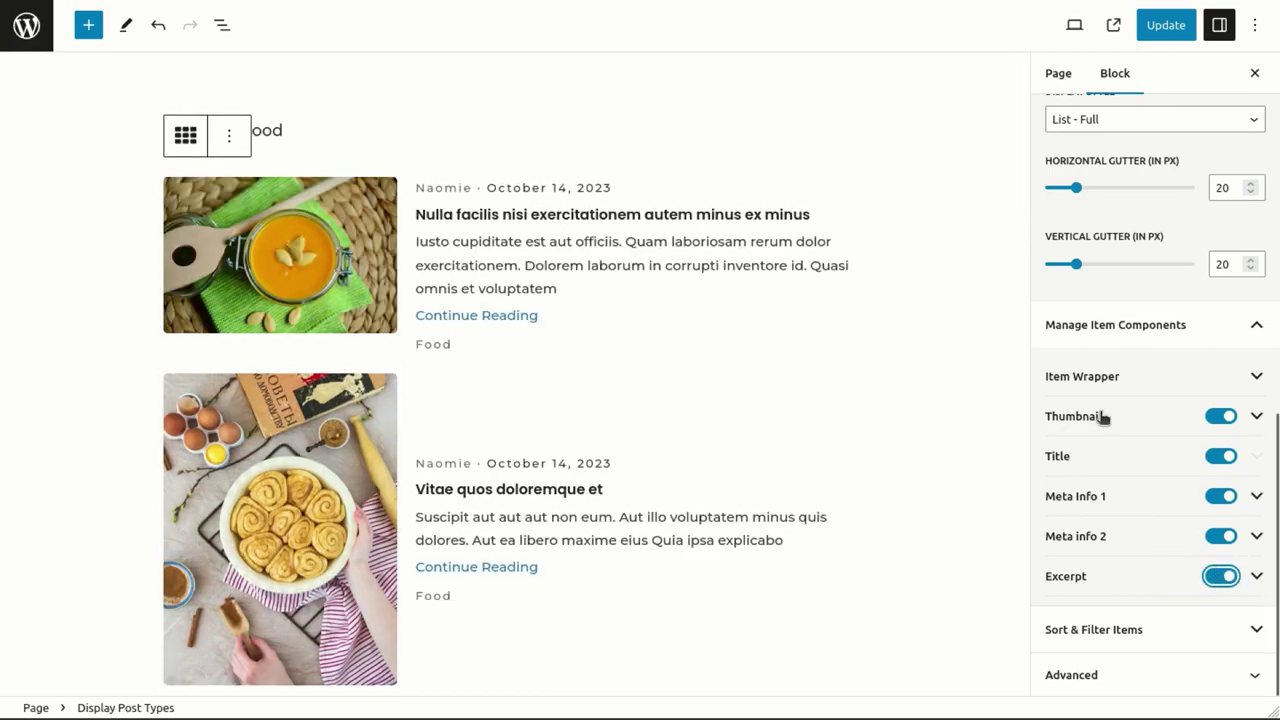
left_click(1102, 417)
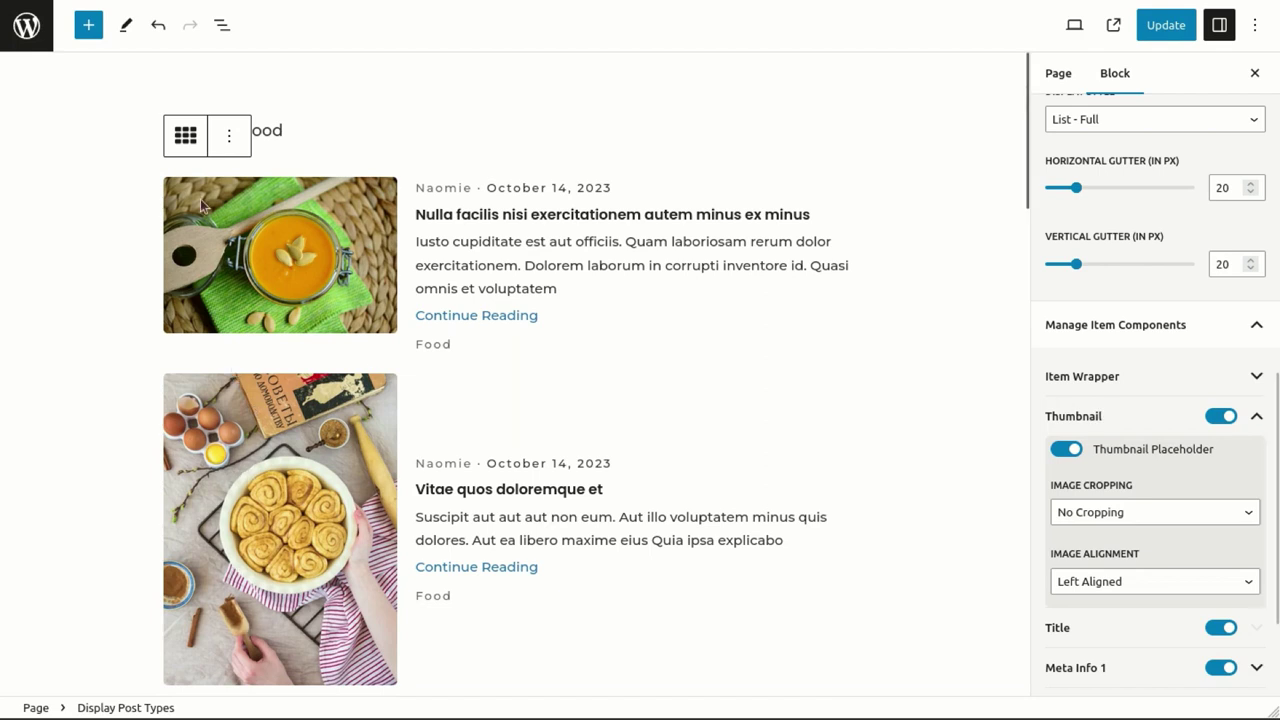
Set thumbnail Image Cropping to Landscape (4:3) and collapse the Thumbnail section.
left_click(1142, 514)
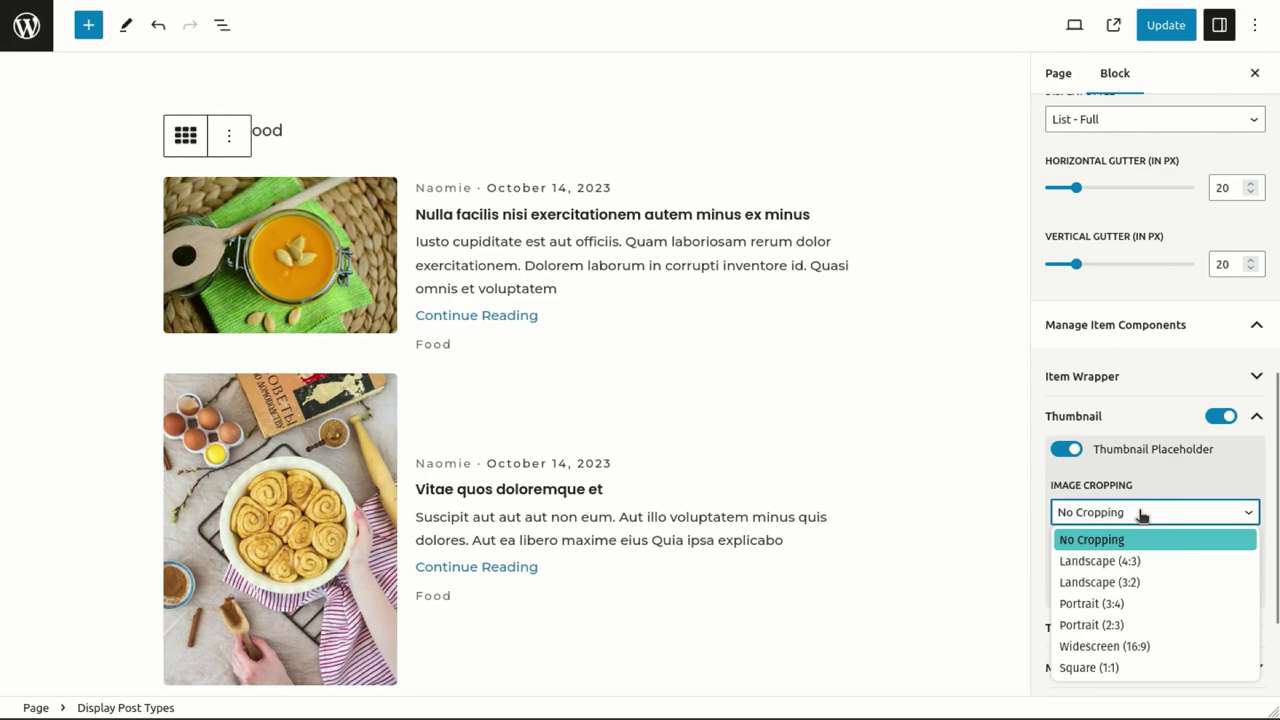
left_click(1128, 563)
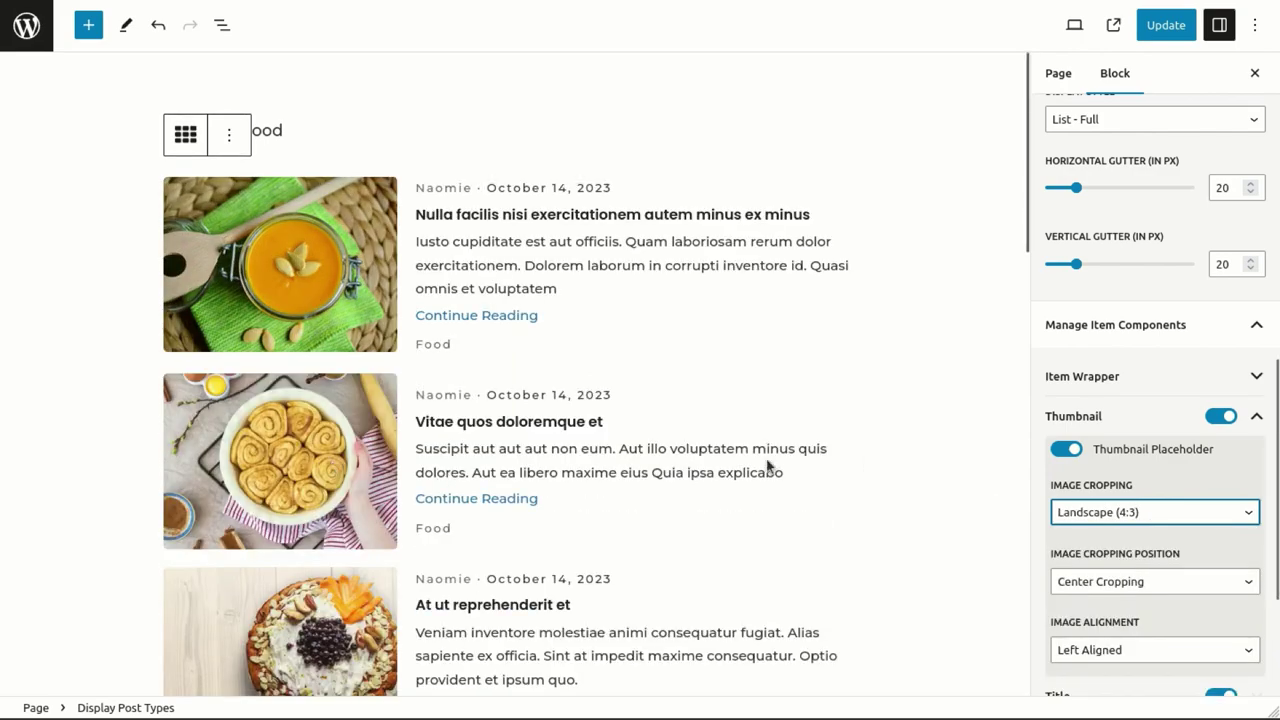
scroll(836, 460, "down", 6)
scroll(820, 472, "down", 3)
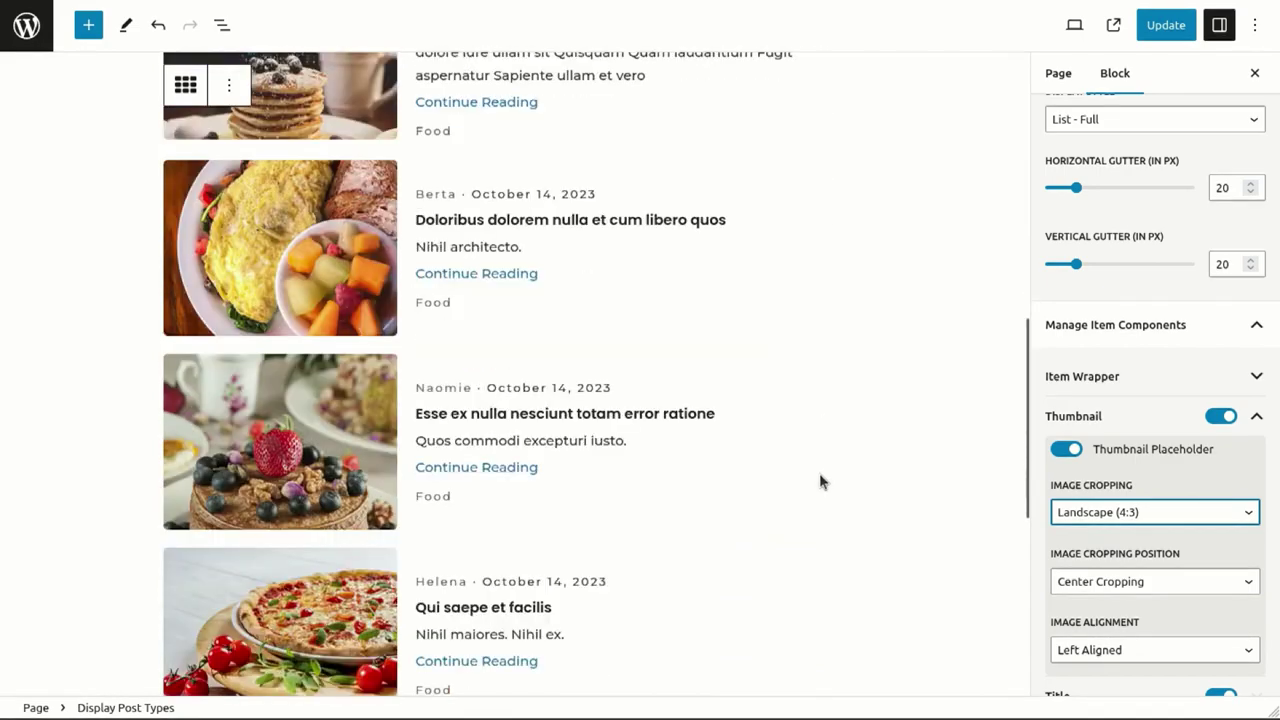
scroll(819, 473, "up", 7)
scroll(820, 481, "up", 2)
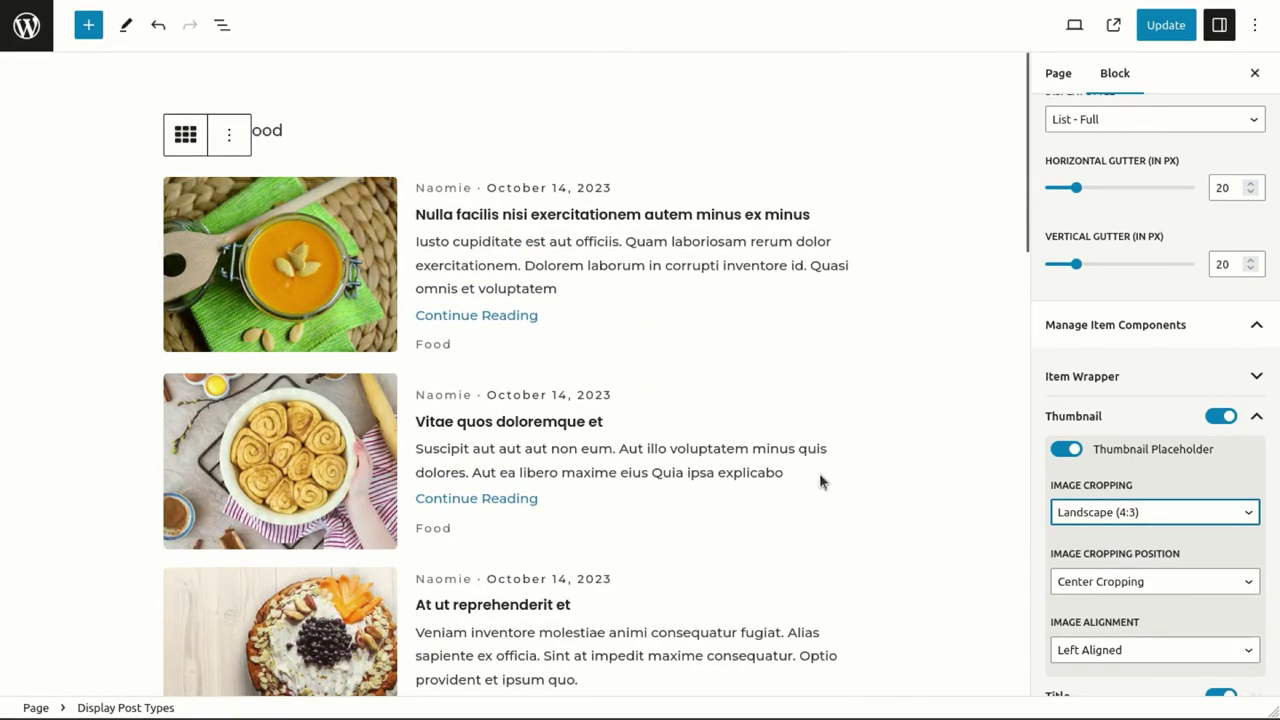
left_click(1114, 416)
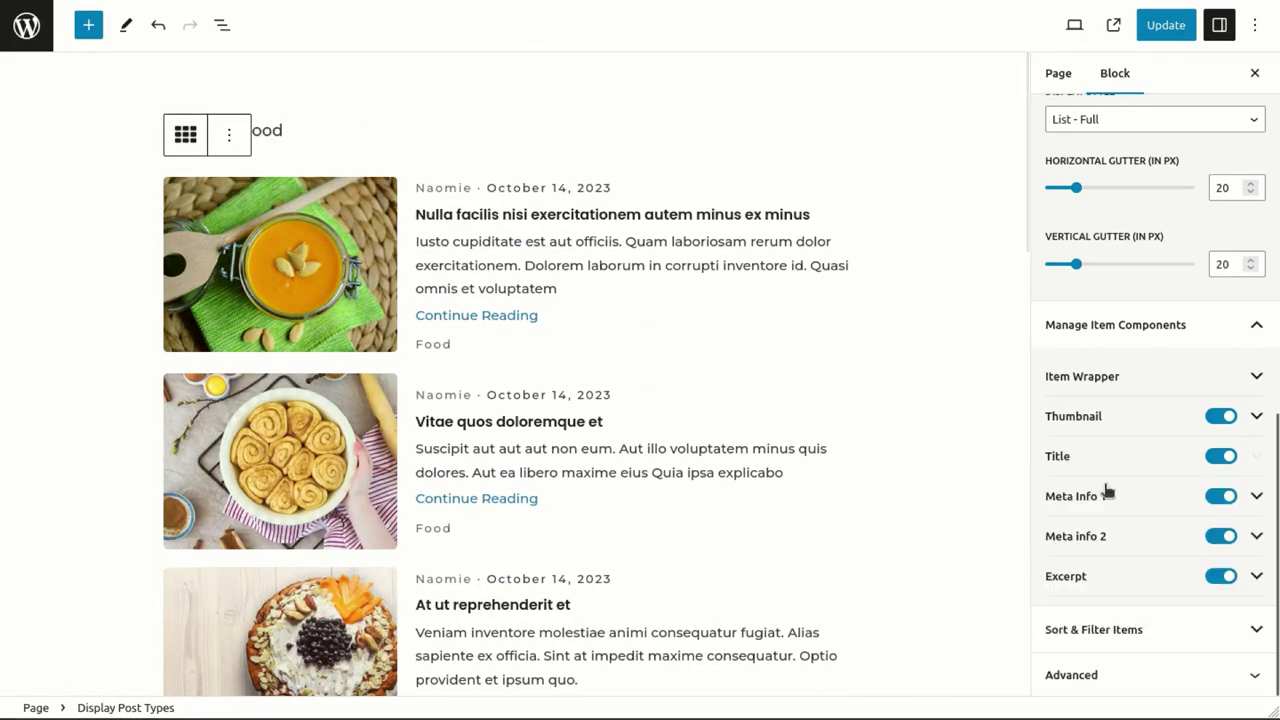
Change the Display Style to List - Mini, then to Grid - Normal.
left_click(1087, 118)
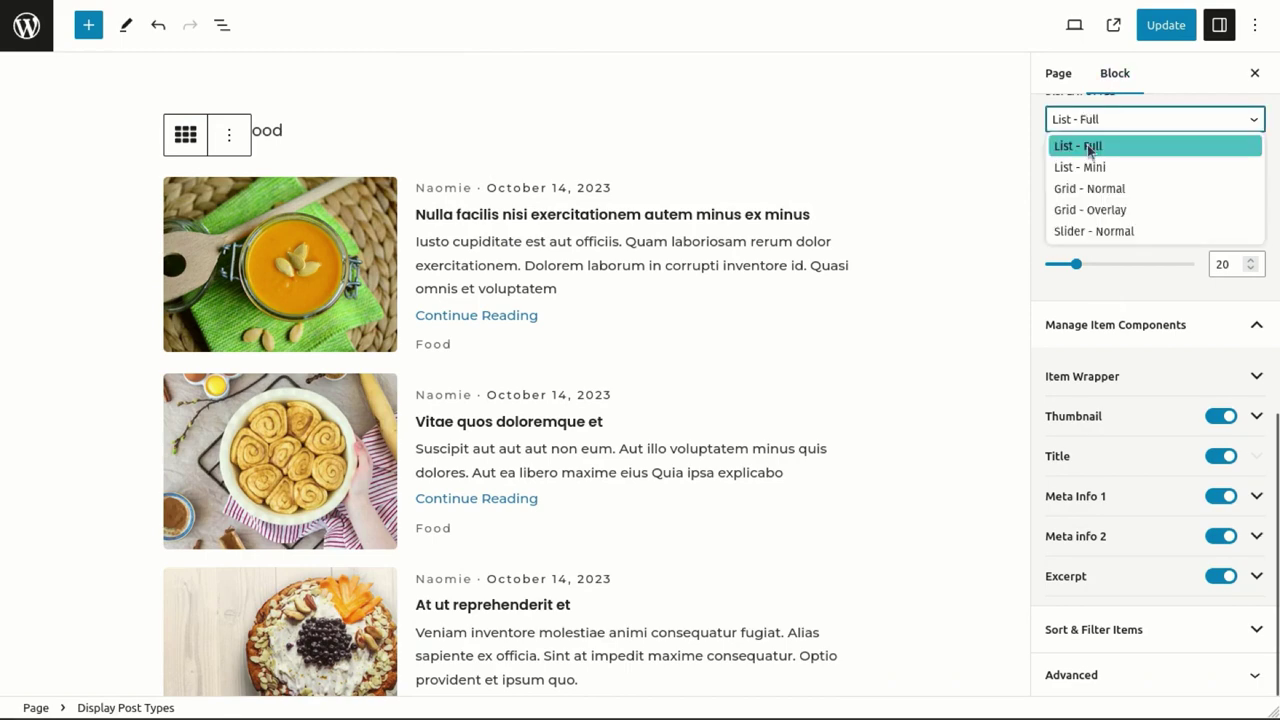
left_click(1088, 170)
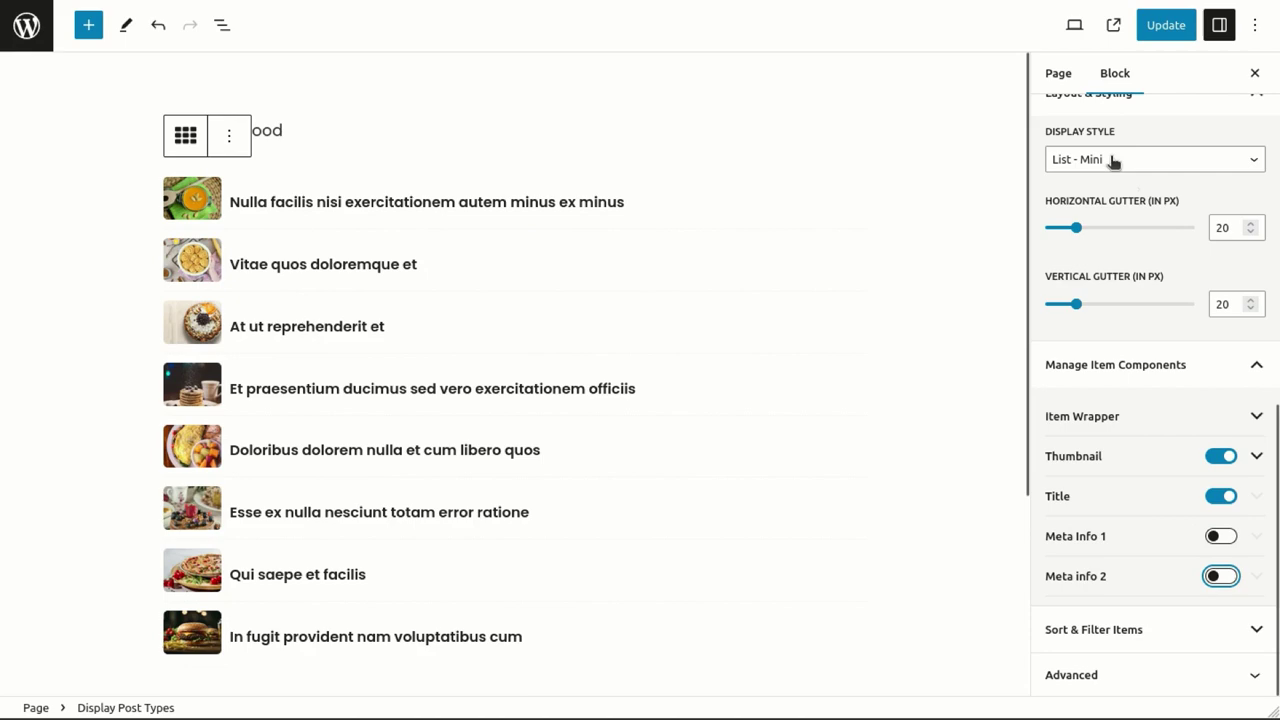
left_click(1111, 160)
left_click(1090, 229)
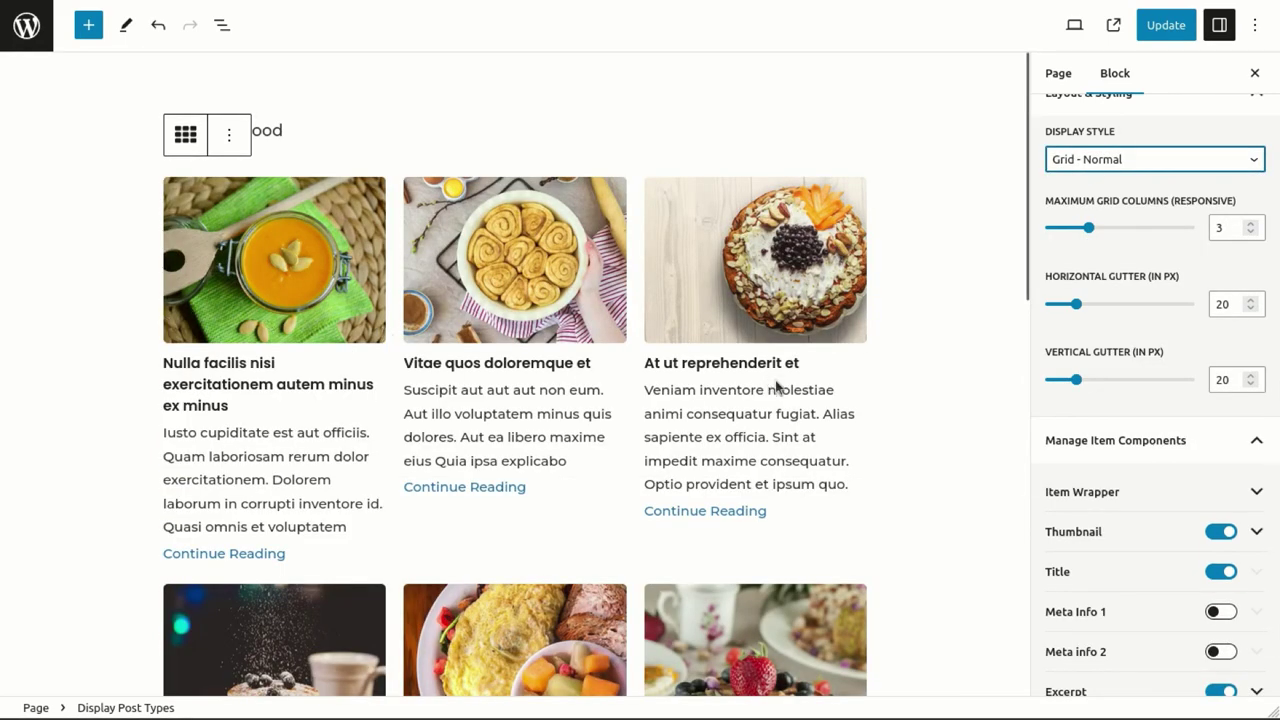
Choose the Grid - Overlay display style so titles sit over the images.
scroll(910, 342, "down", 3)
scroll(910, 342, "down", 5)
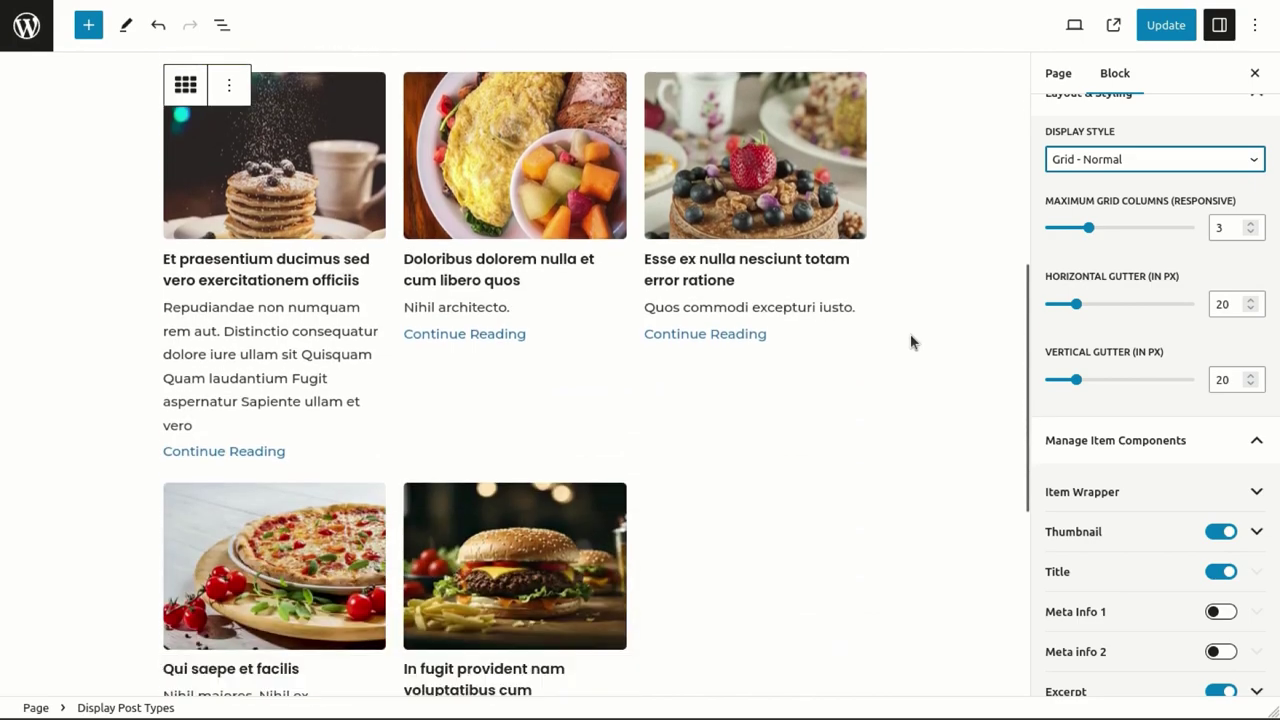
scroll(910, 342, "up", 8)
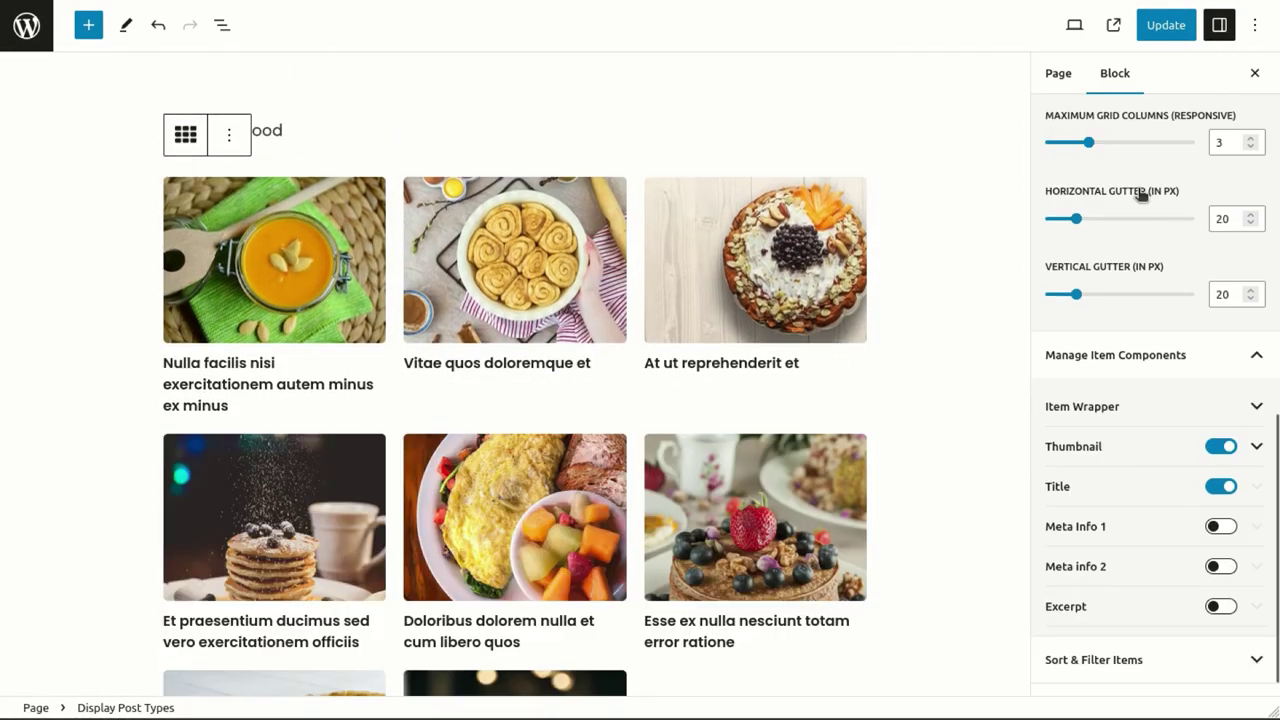
scroll(1121, 148, "up", 1)
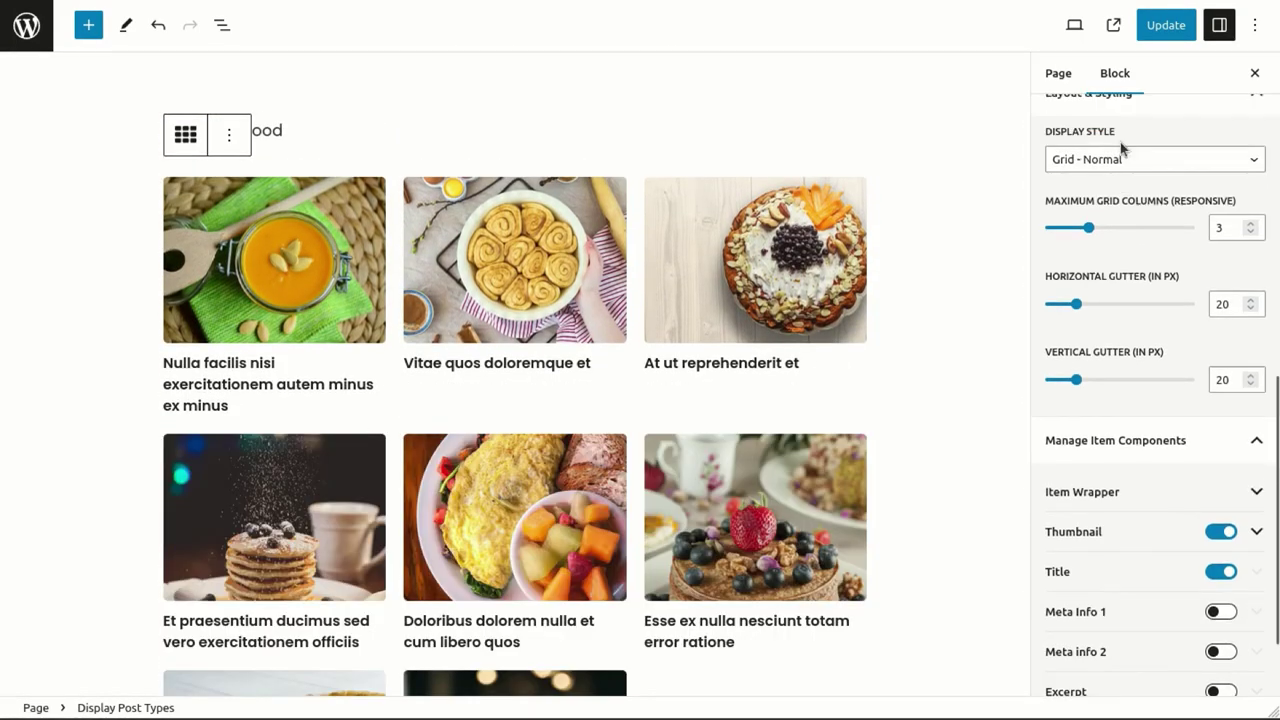
left_click(1128, 161)
left_click(1088, 251)
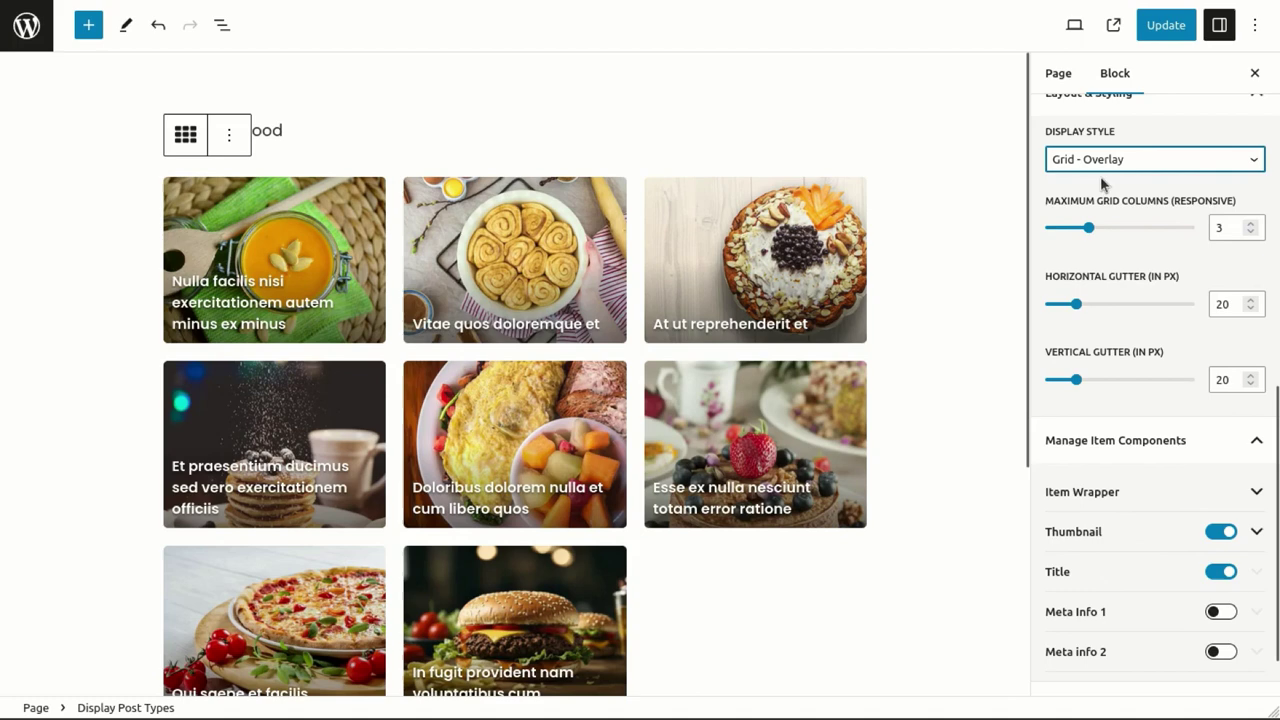
Switch to the Slider - Normal style and crop thumbnails to Widescreen (16:9).
left_click(1090, 172)
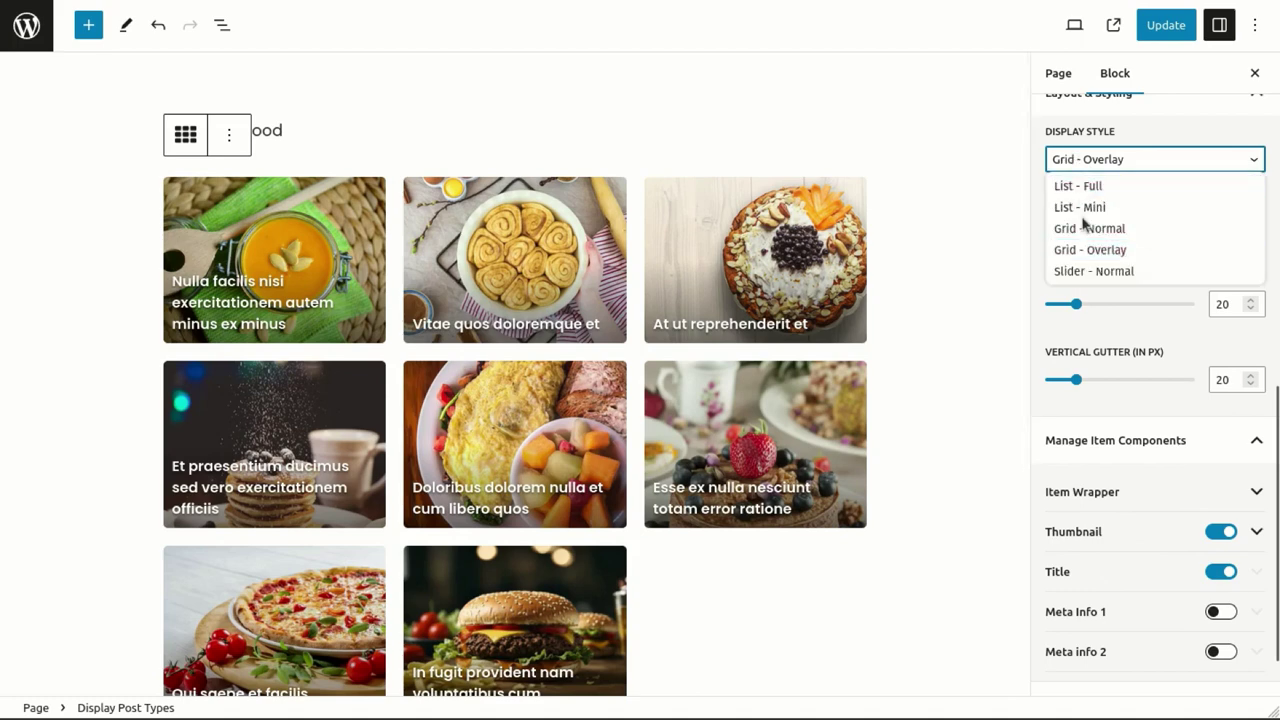
left_click(1071, 275)
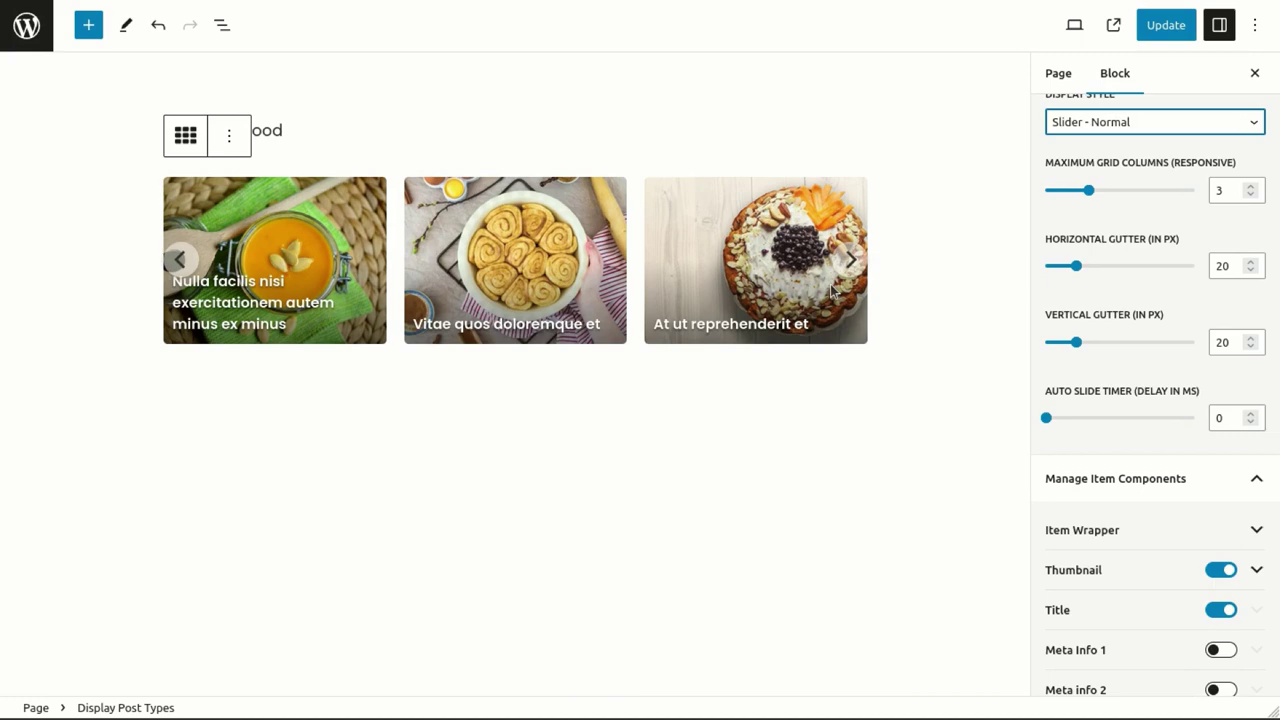
left_click(1257, 200)
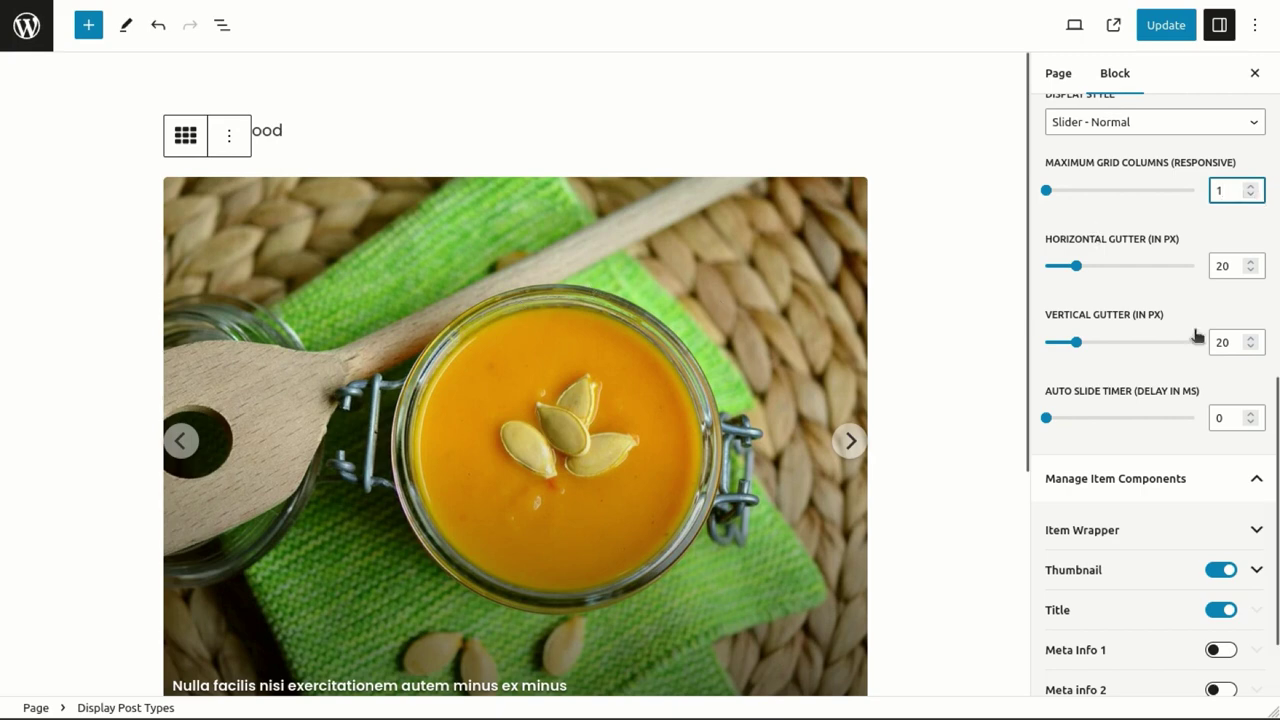
scroll(1103, 360, "down", 2)
left_click(1066, 484)
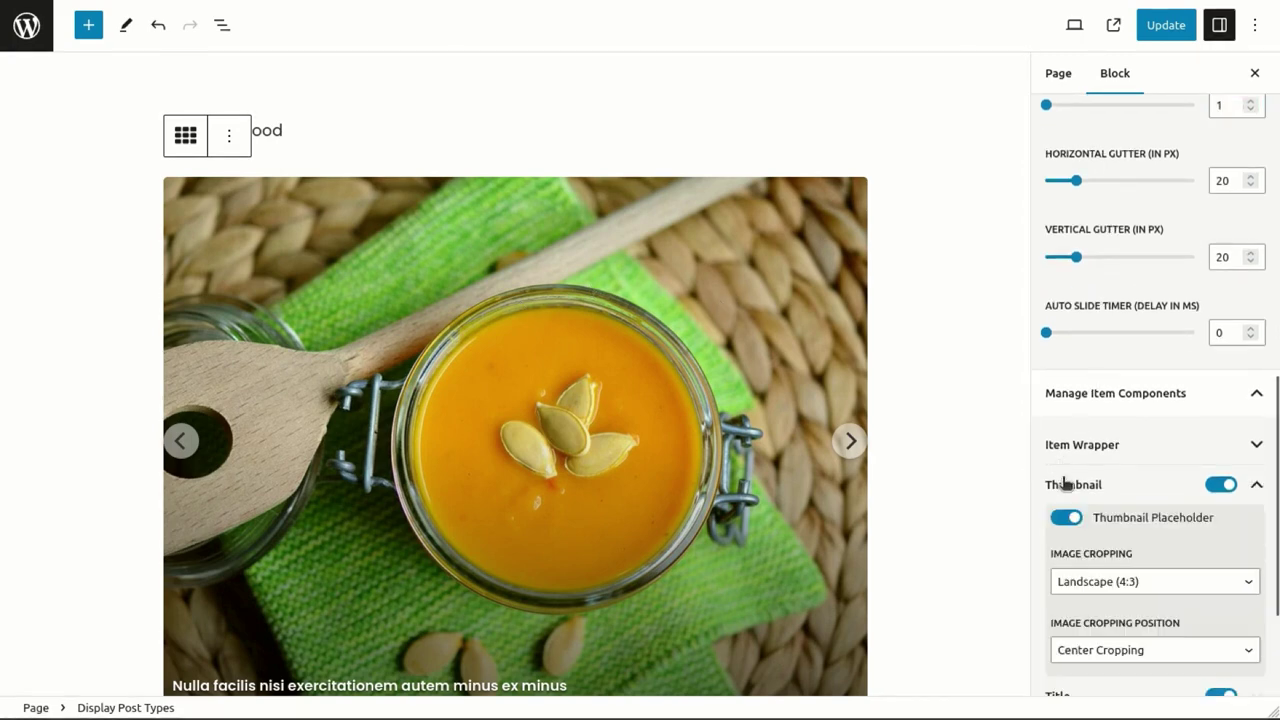
left_click(1100, 581)
left_click(1086, 531)
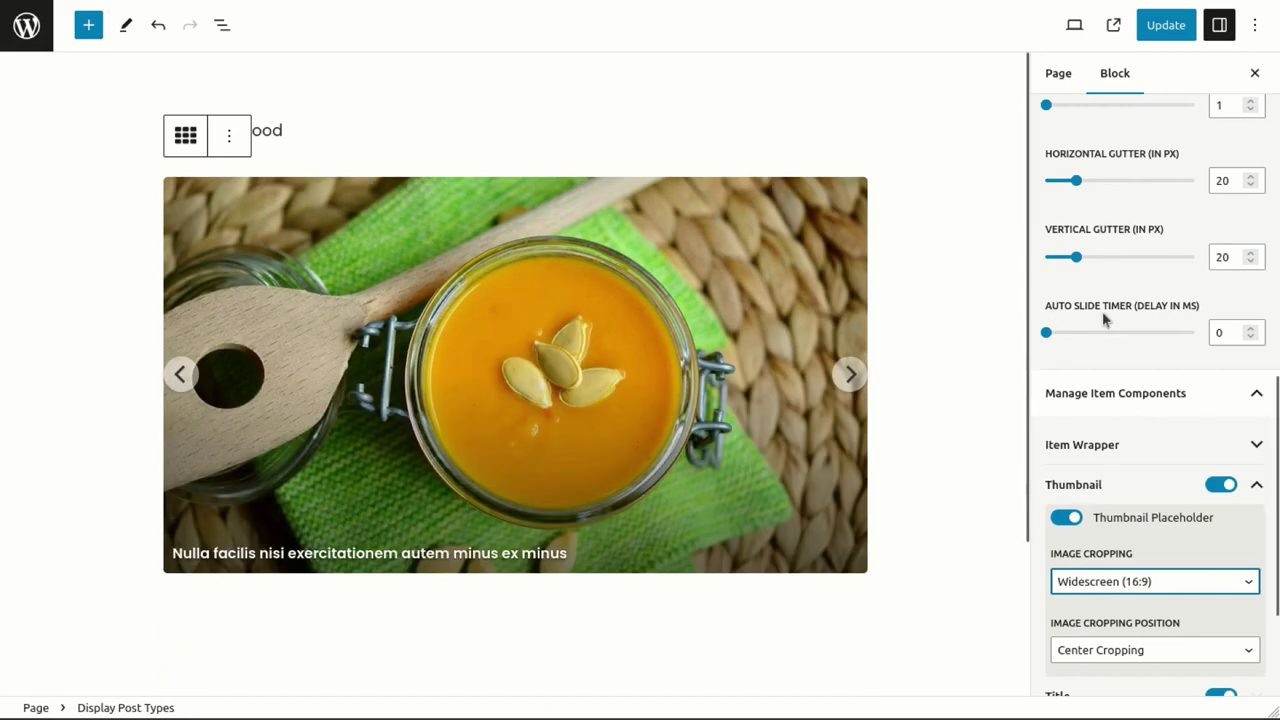
Set the Auto Slide Timer to 1500 and show three slides side by side.
left_click(1250, 333)
type("1500")
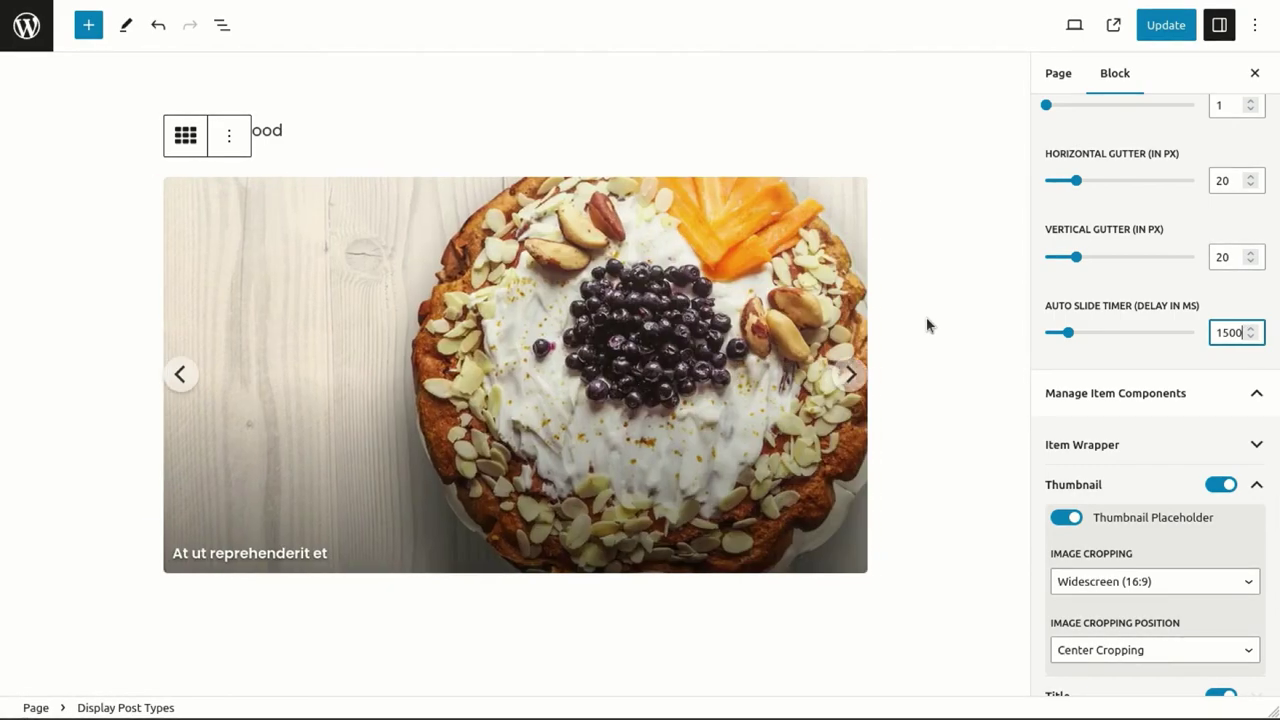
left_click(1252, 102)
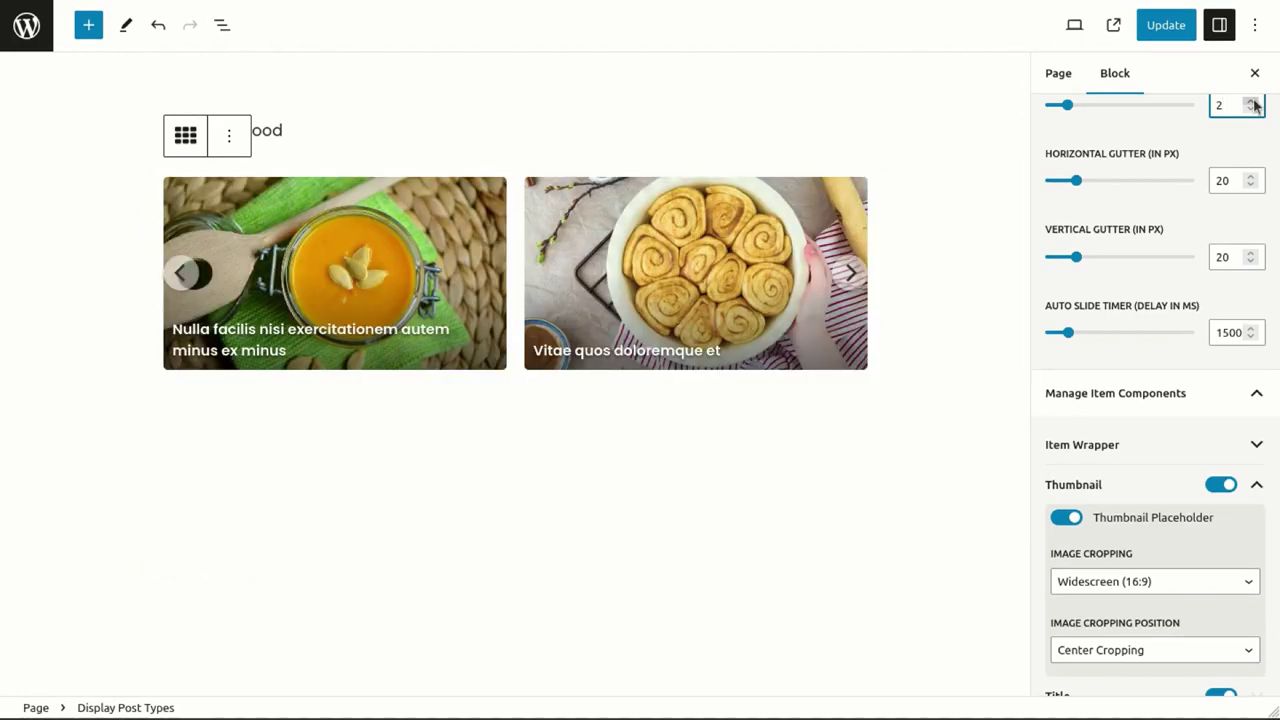
left_click(1252, 102)
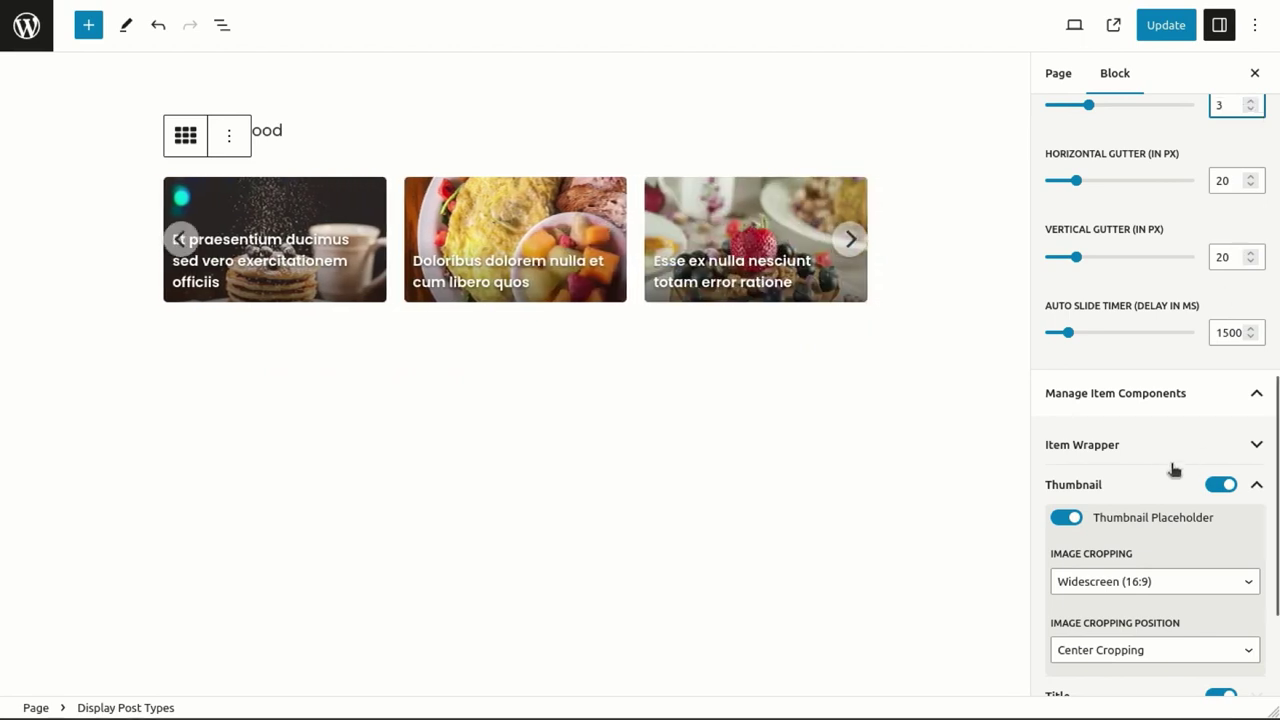
scroll(1150, 440, "up", 2)
Switch the Display Style back to Grid - Normal.
left_click(1100, 207)
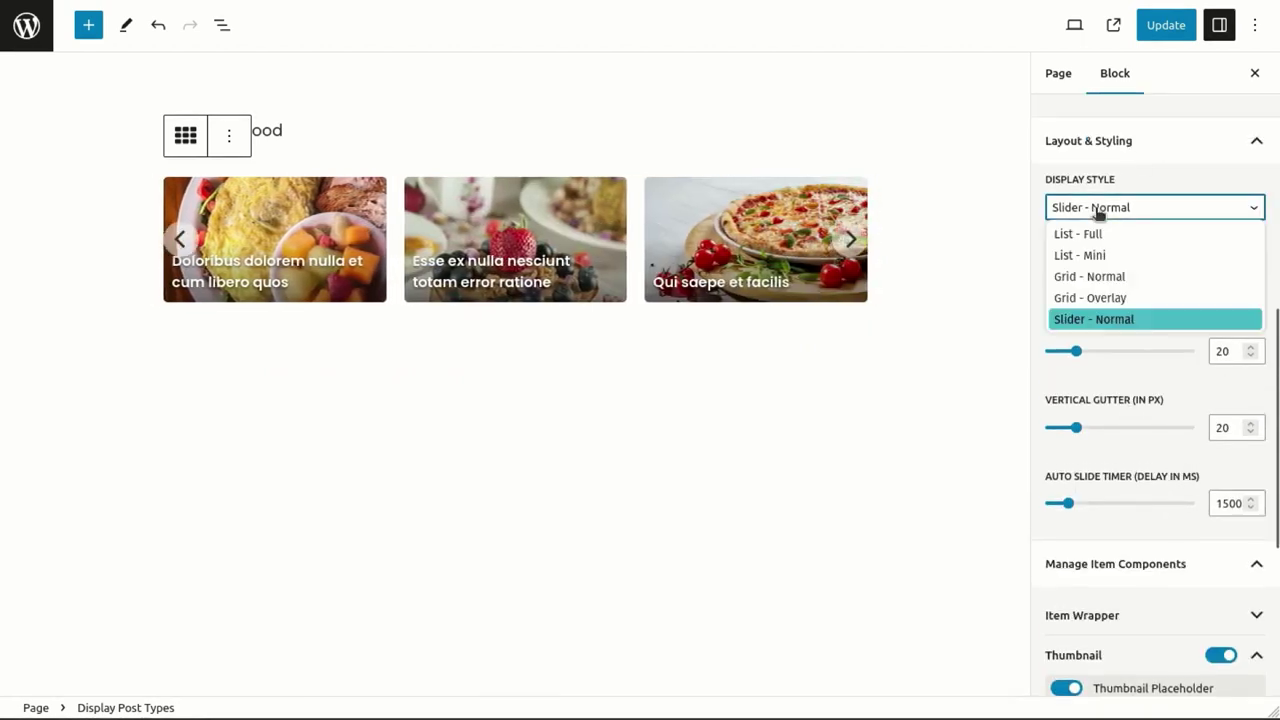
left_click(1087, 277)
scroll(1123, 300, "down", 2)
scroll(923, 434, "down", 2)
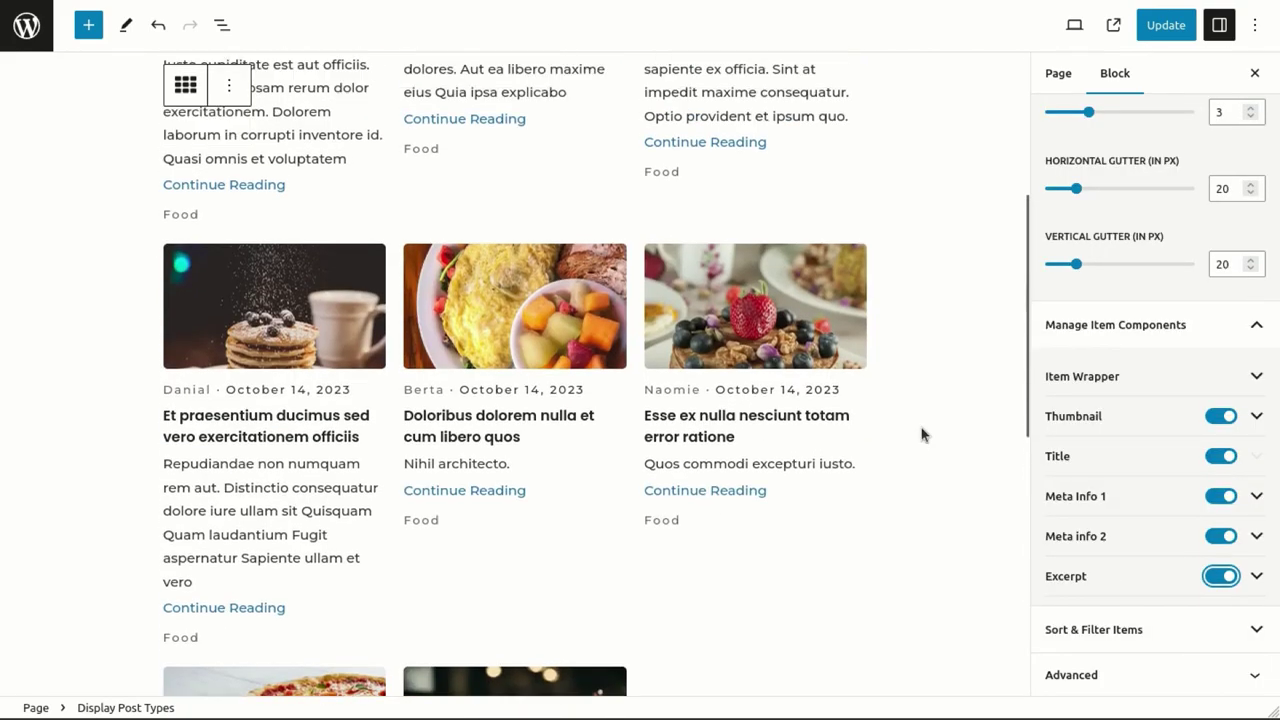
Set the excerpt teaser to 'Read', shorten excerpts to 11 words, and collapse those panels.
left_click(1080, 576)
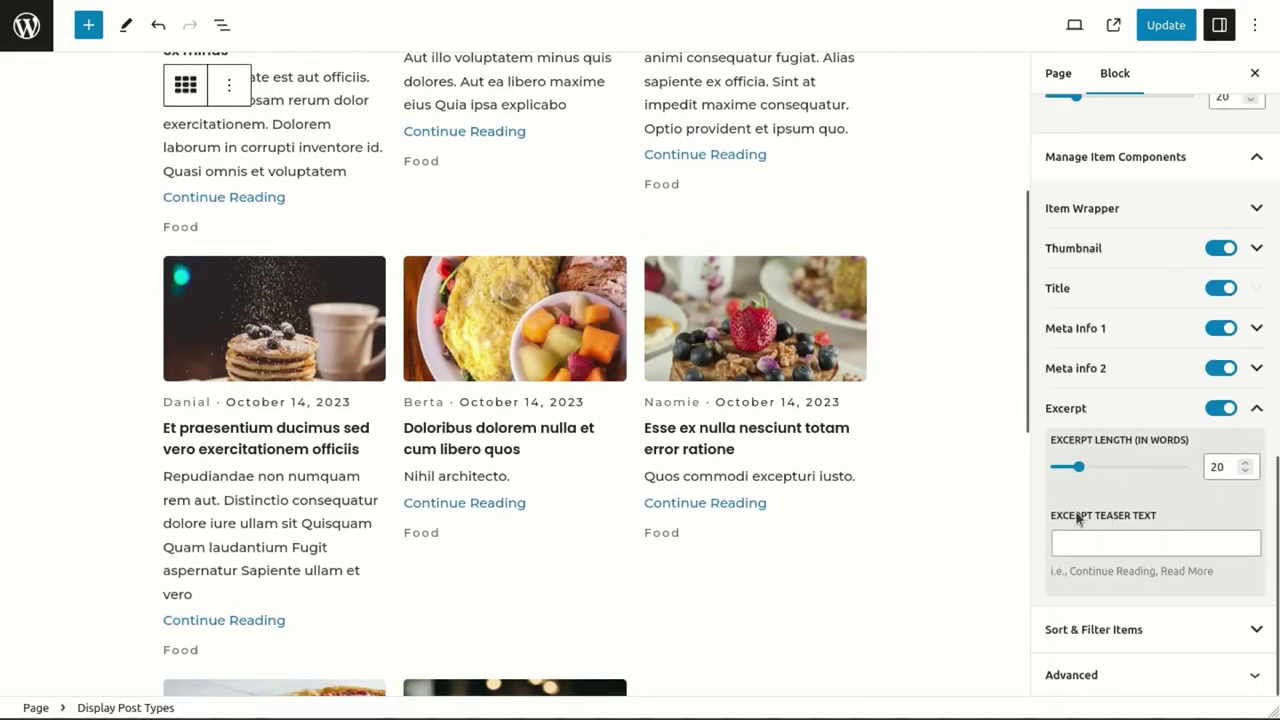
left_click(1073, 546)
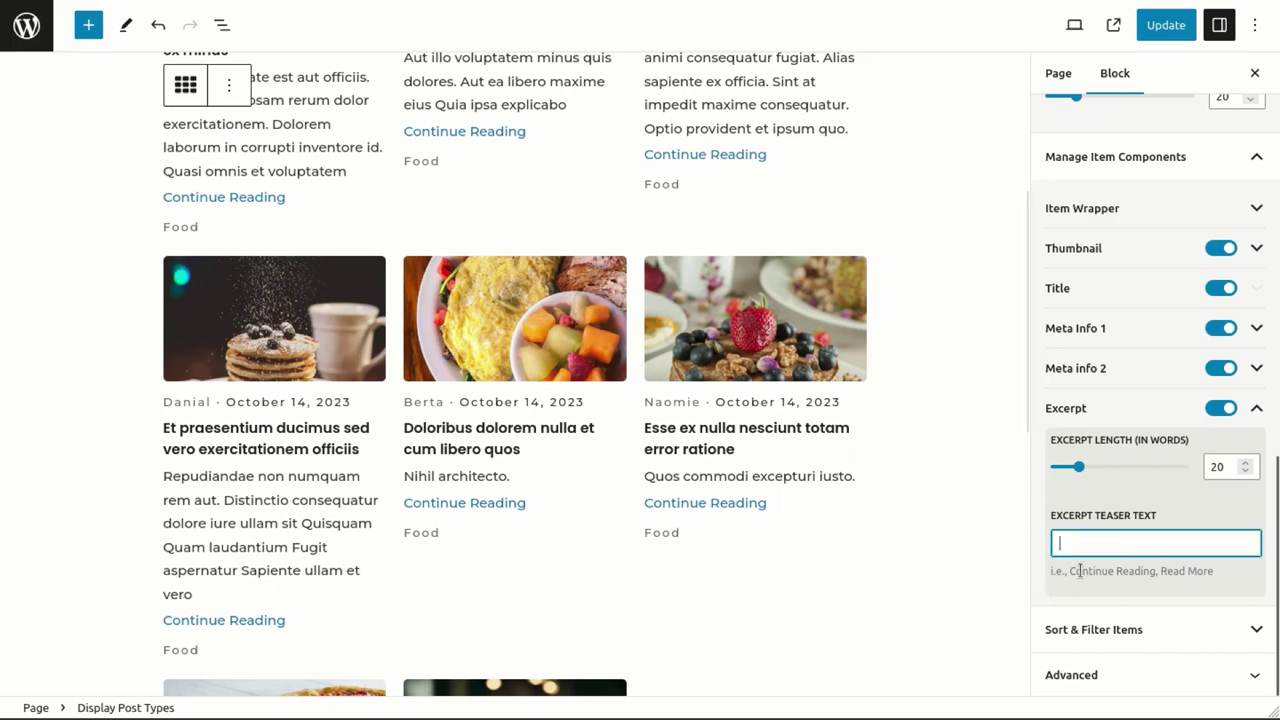
type("Read More")
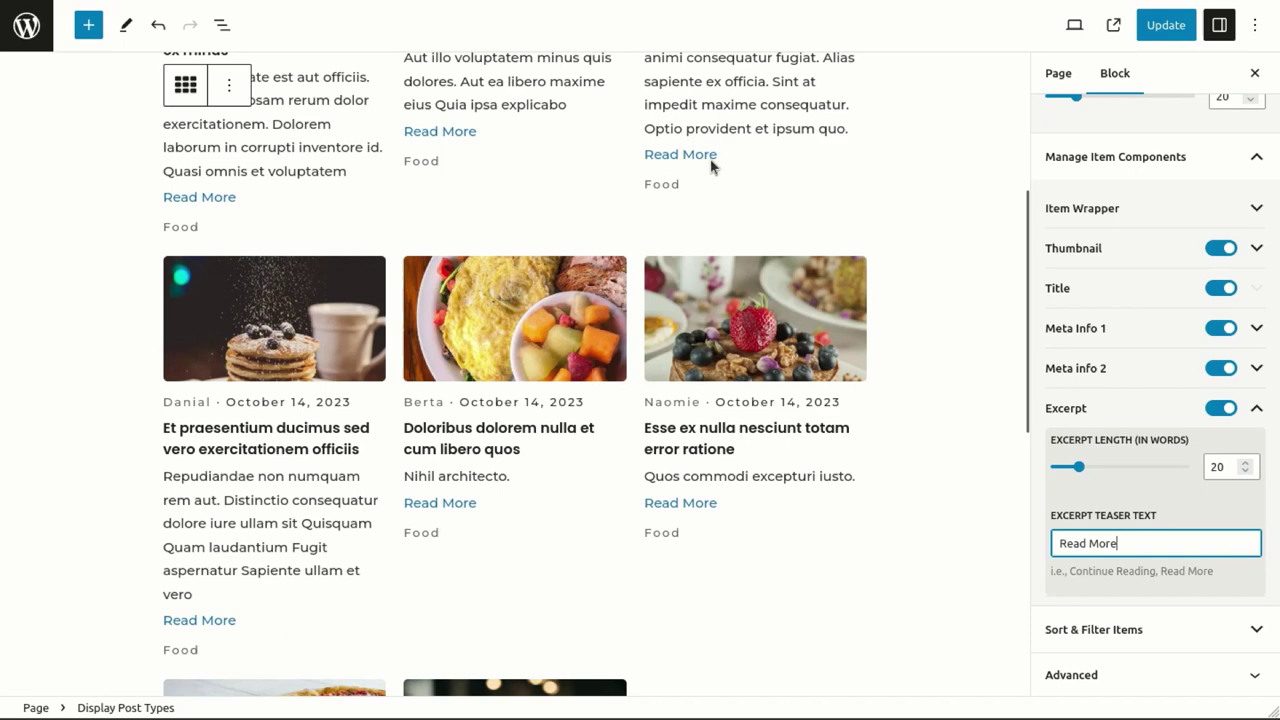
left_click(1245, 471)
left_click(1245, 471)
left_click(1245, 471)
left_click(1245, 471)
left_click(1245, 471)
left_click(1245, 471)
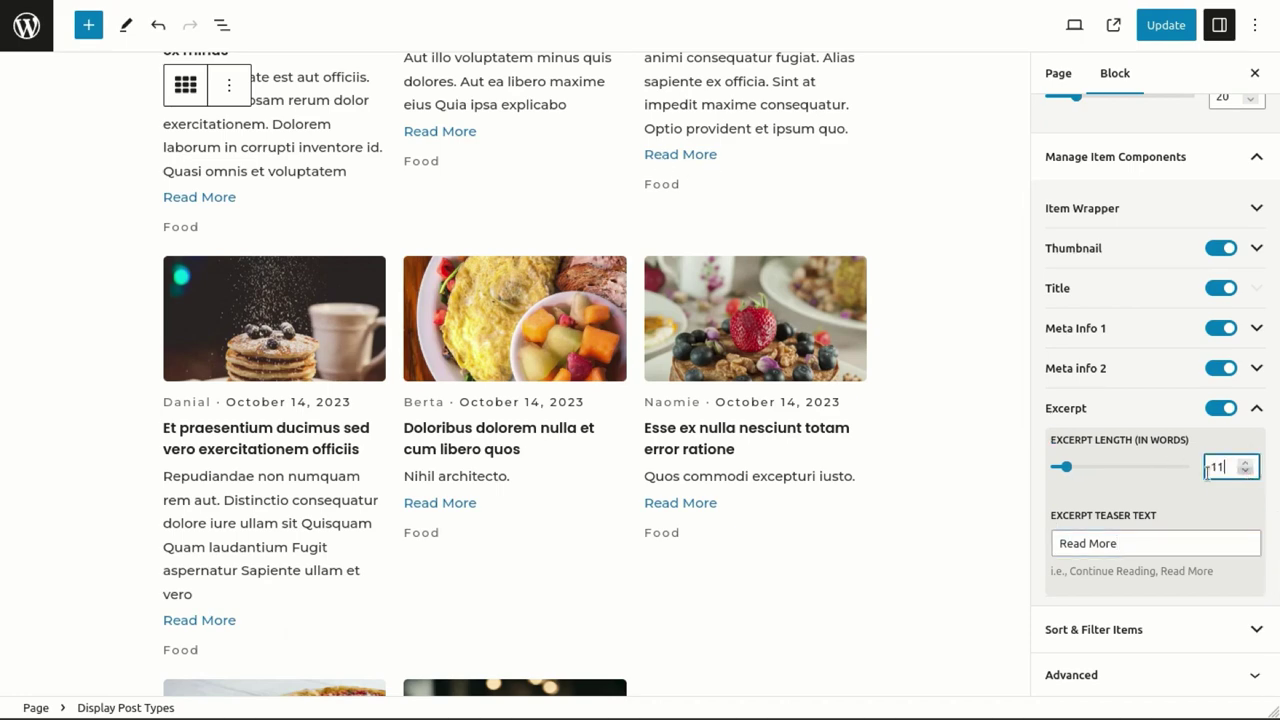
scroll(368, 350, "up", 1)
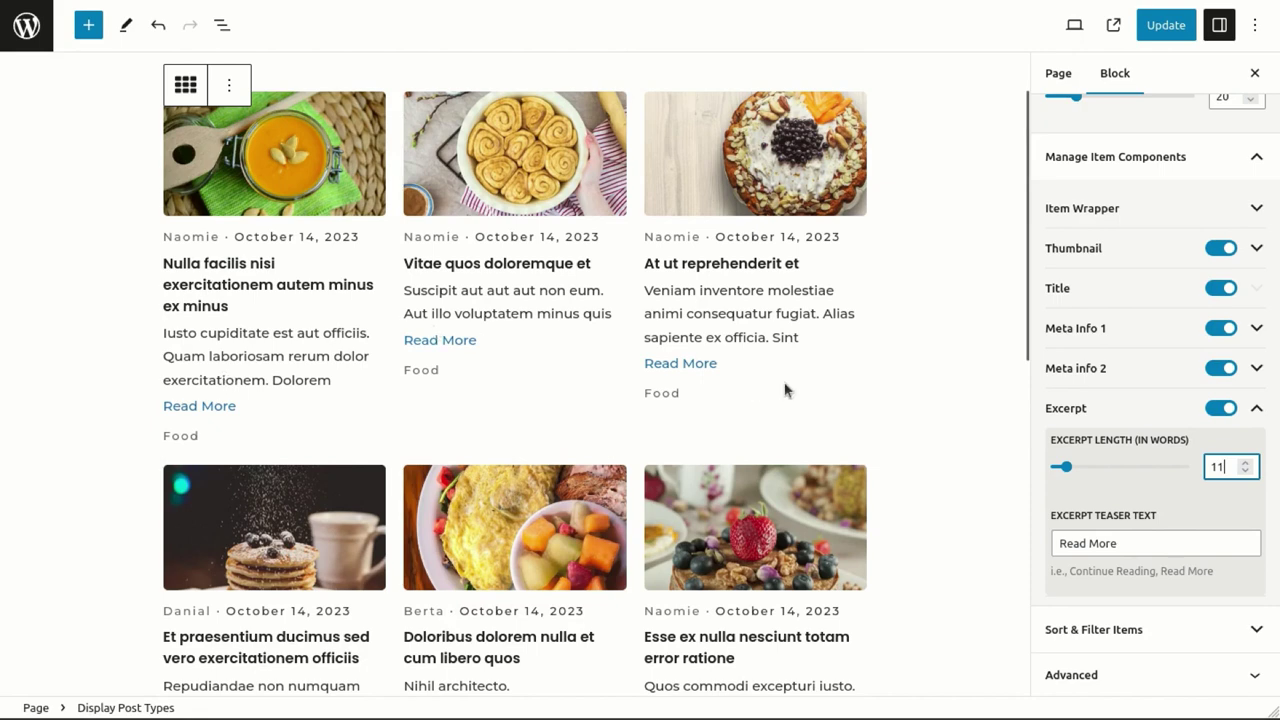
left_click(1123, 417)
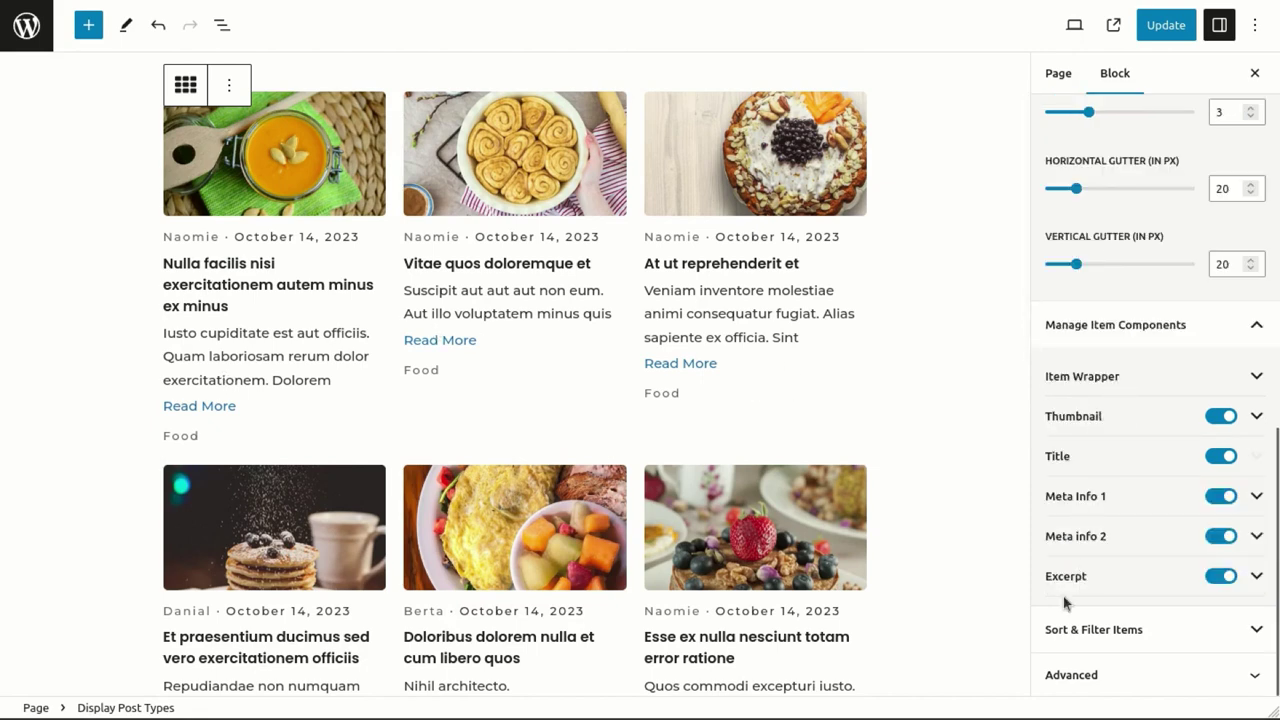
left_click(1159, 326)
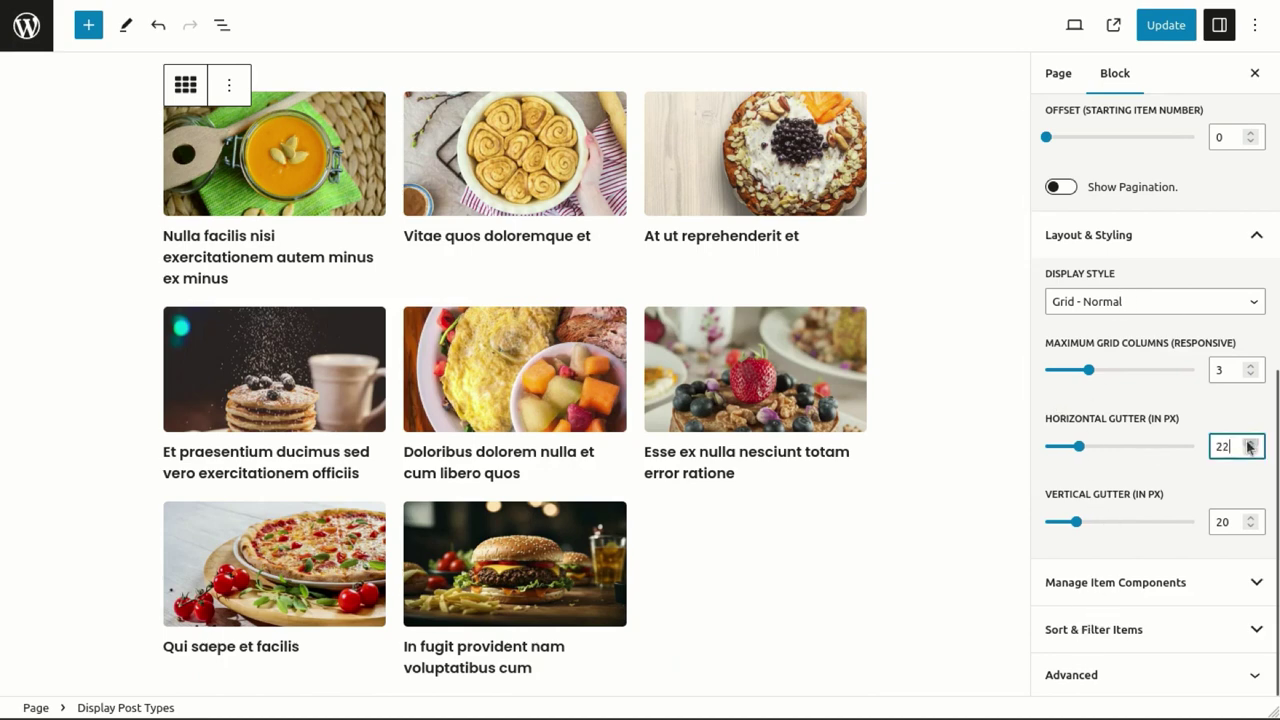
Set the horizontal gutter to 36 px and sort the posts by Title, ascending.
left_click_drag(1248, 443, 1246, 444)
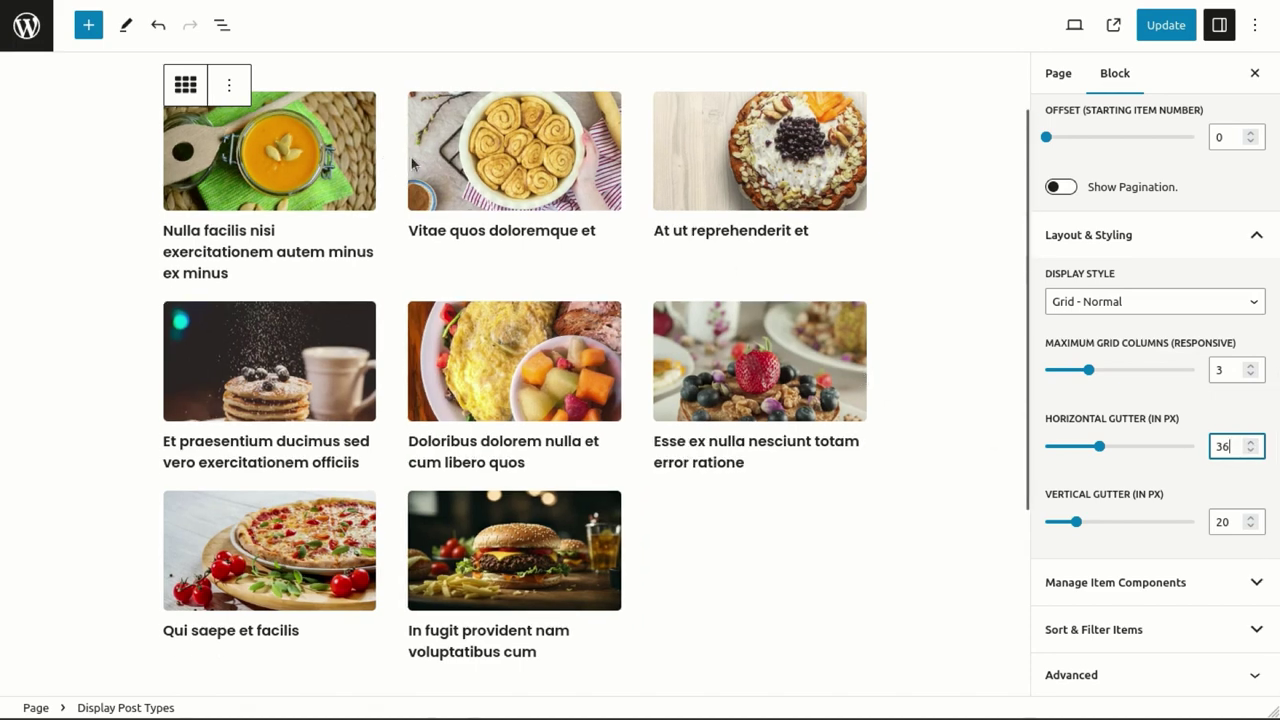
left_click(1115, 625)
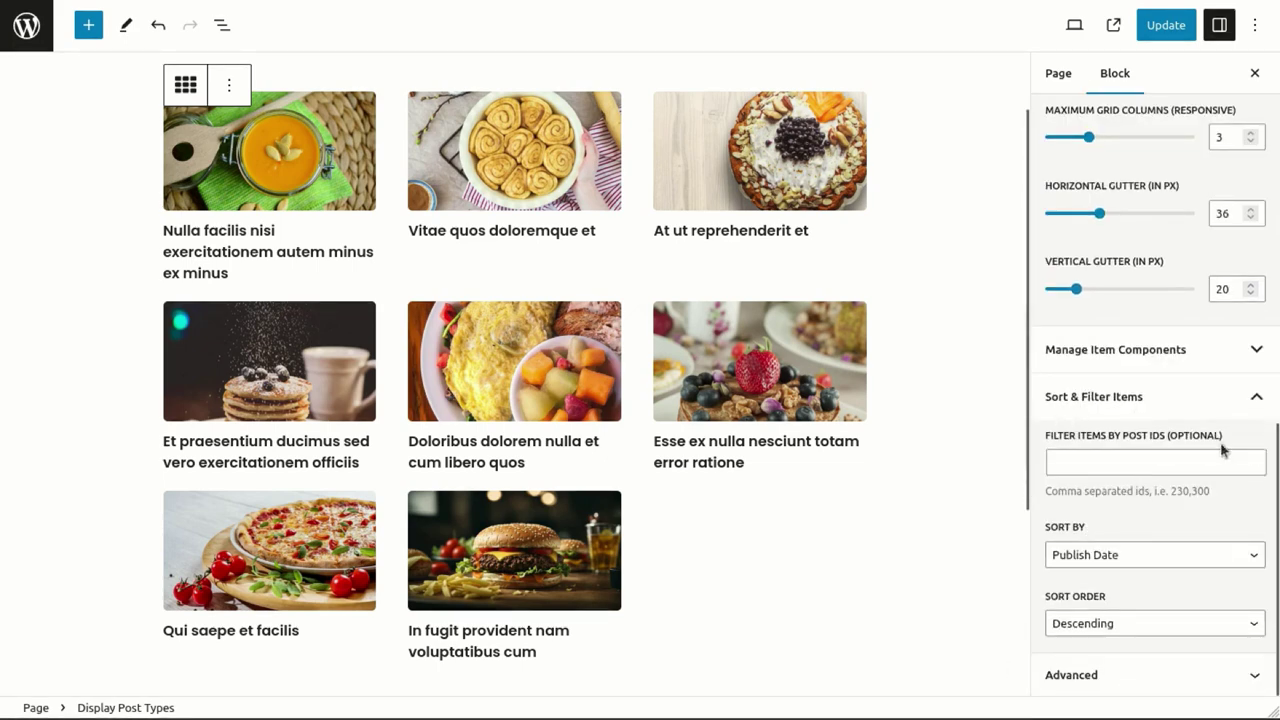
left_click(1096, 553)
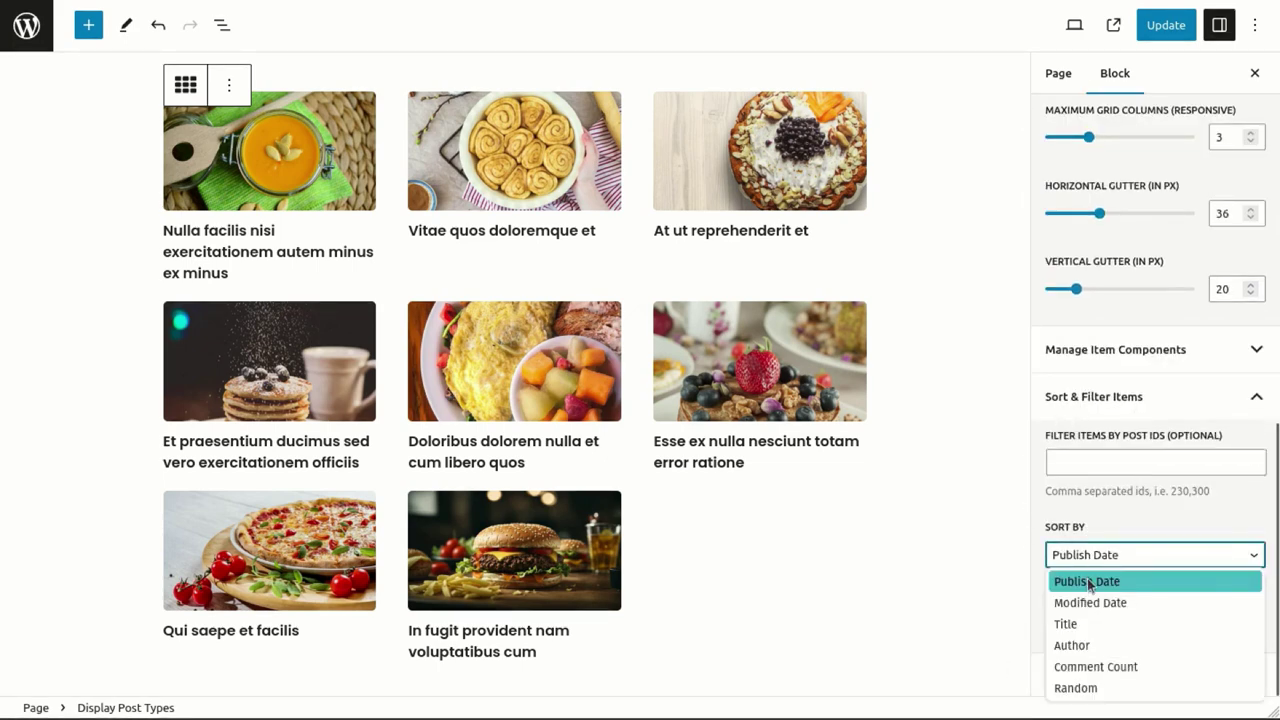
left_click(1090, 582)
left_click(1101, 627)
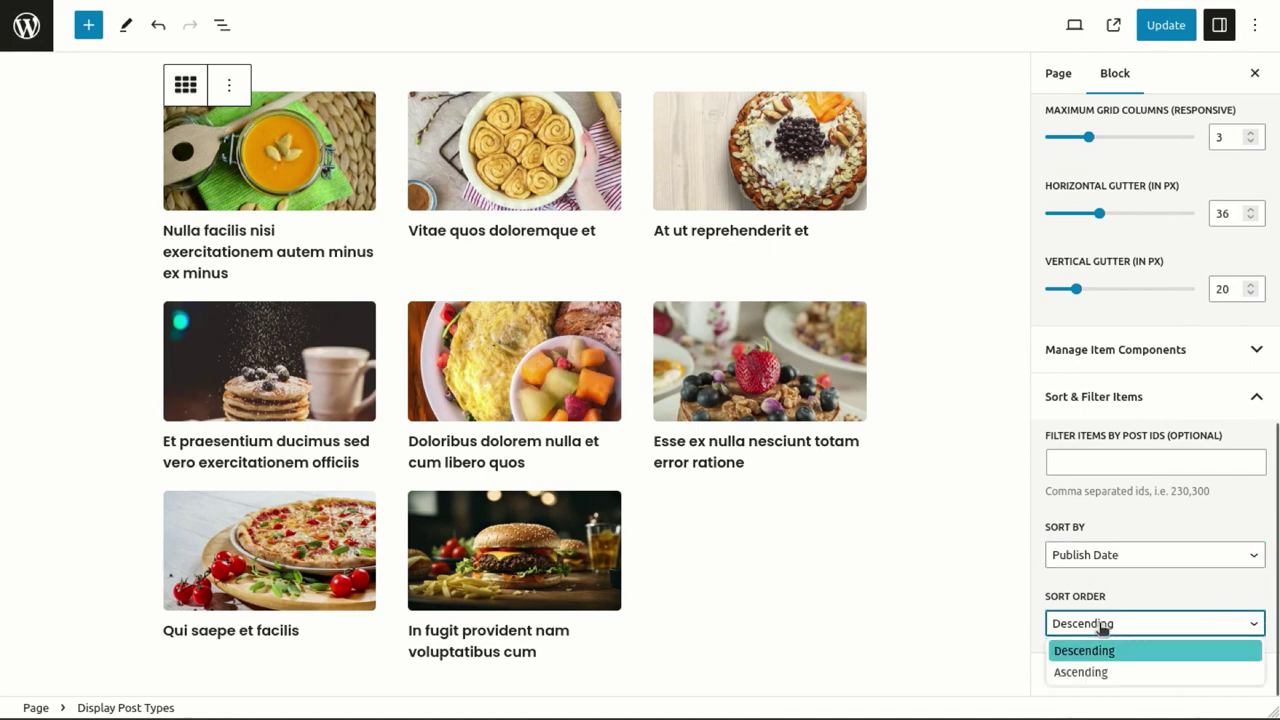
left_click(1079, 673)
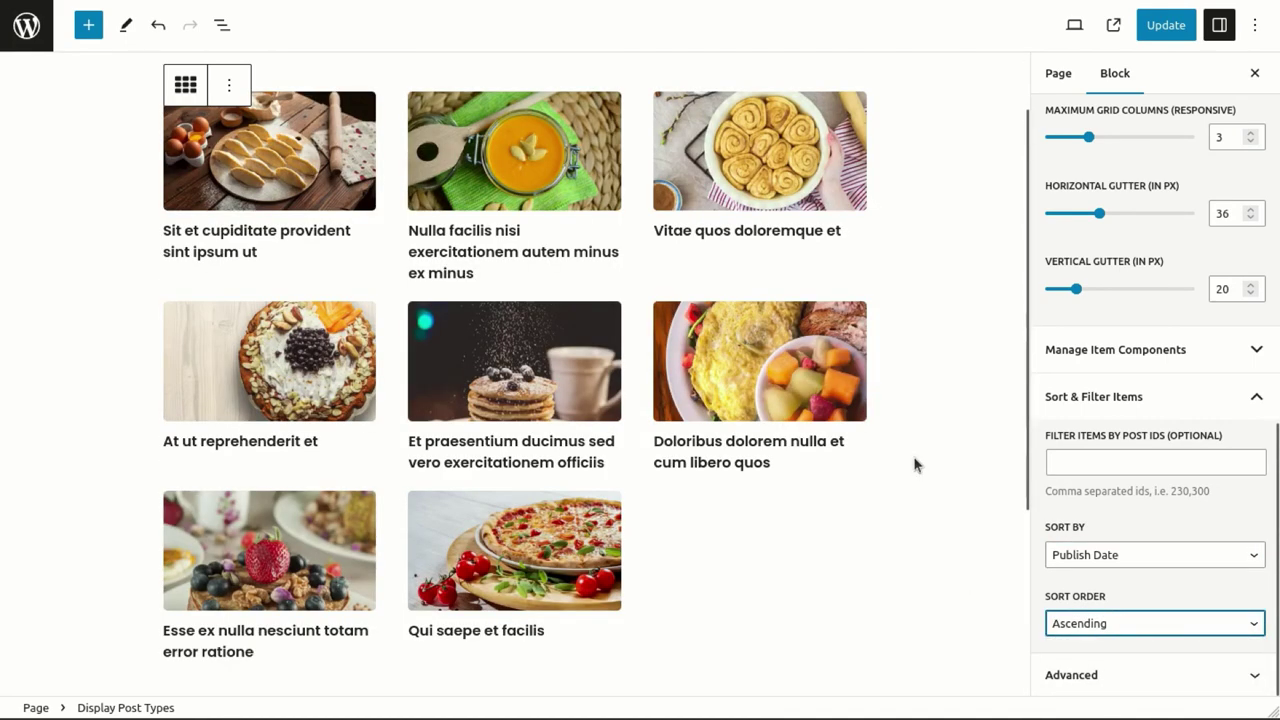
left_click(1122, 553)
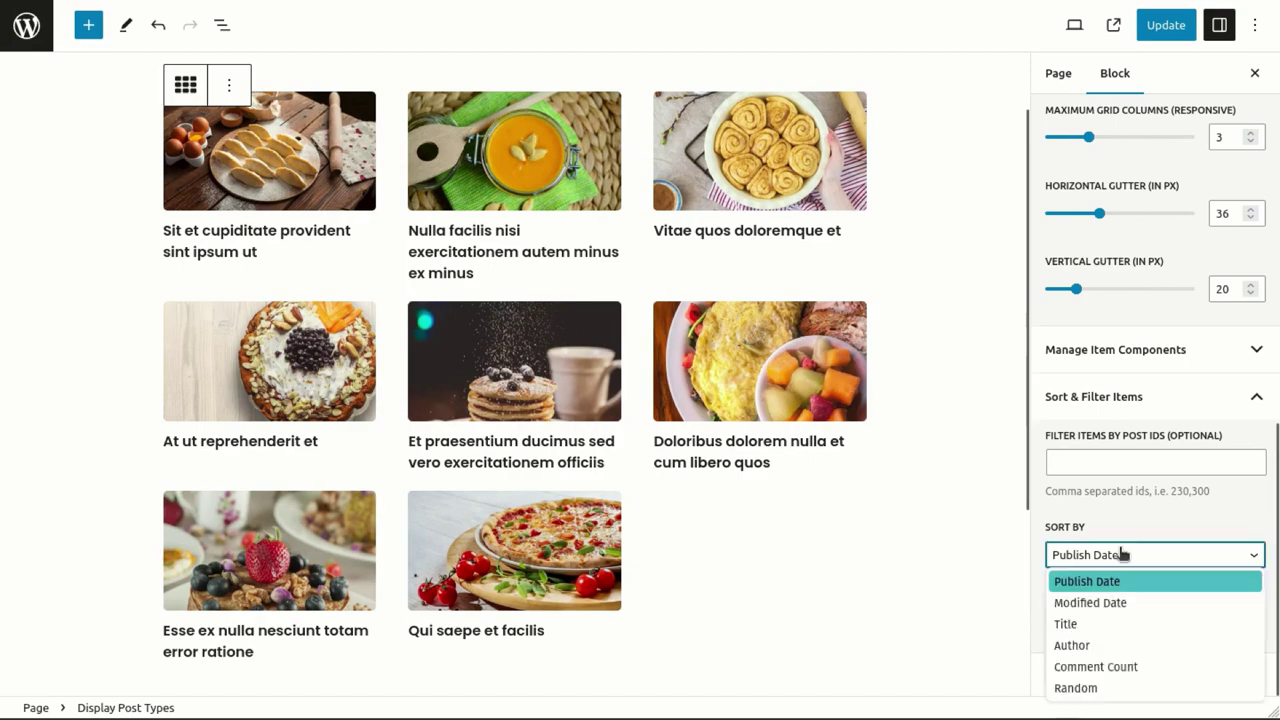
left_click(1076, 626)
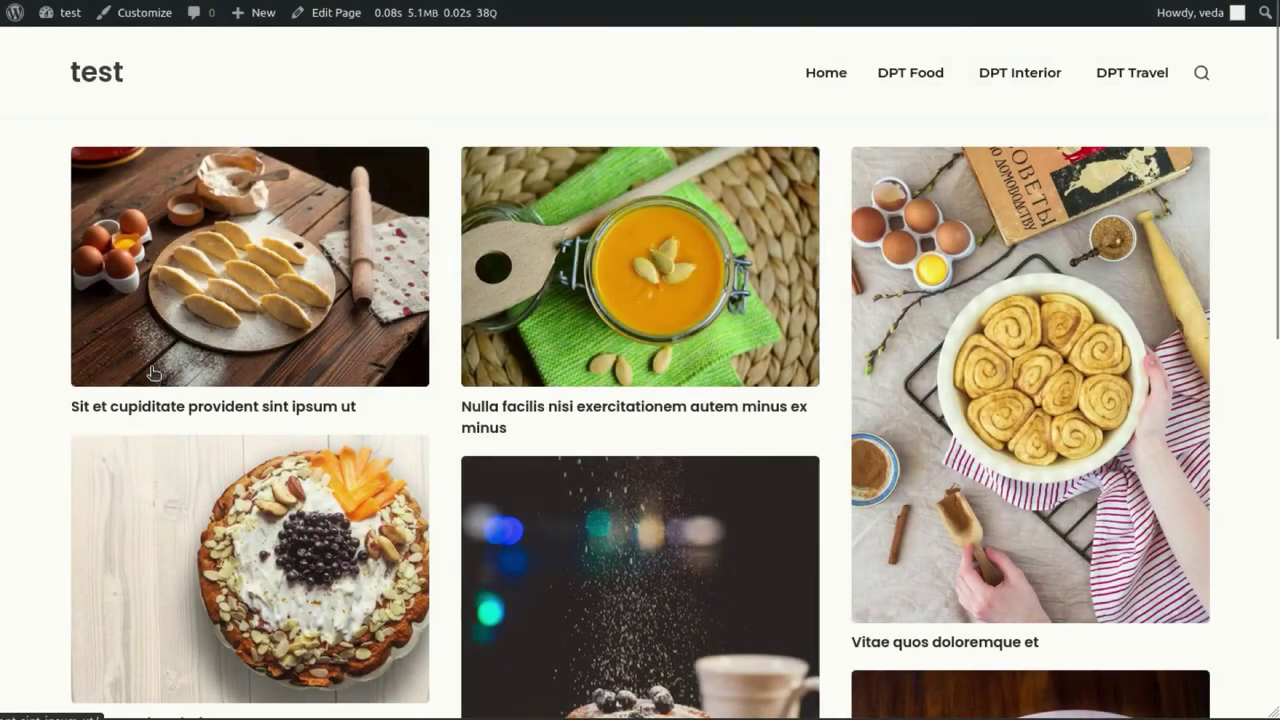
Scroll down through the Food post grid on the live page and back up.
scroll(153, 373, "down", 7)
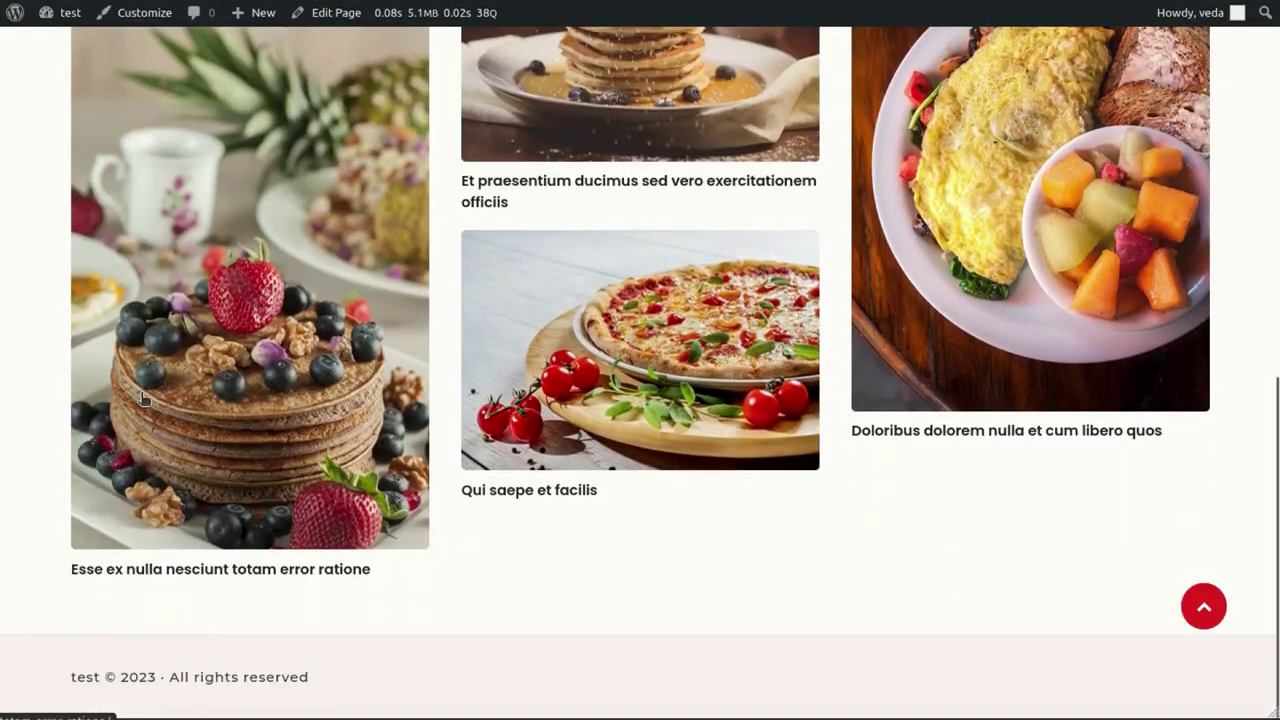
scroll(141, 398, "up", 8)
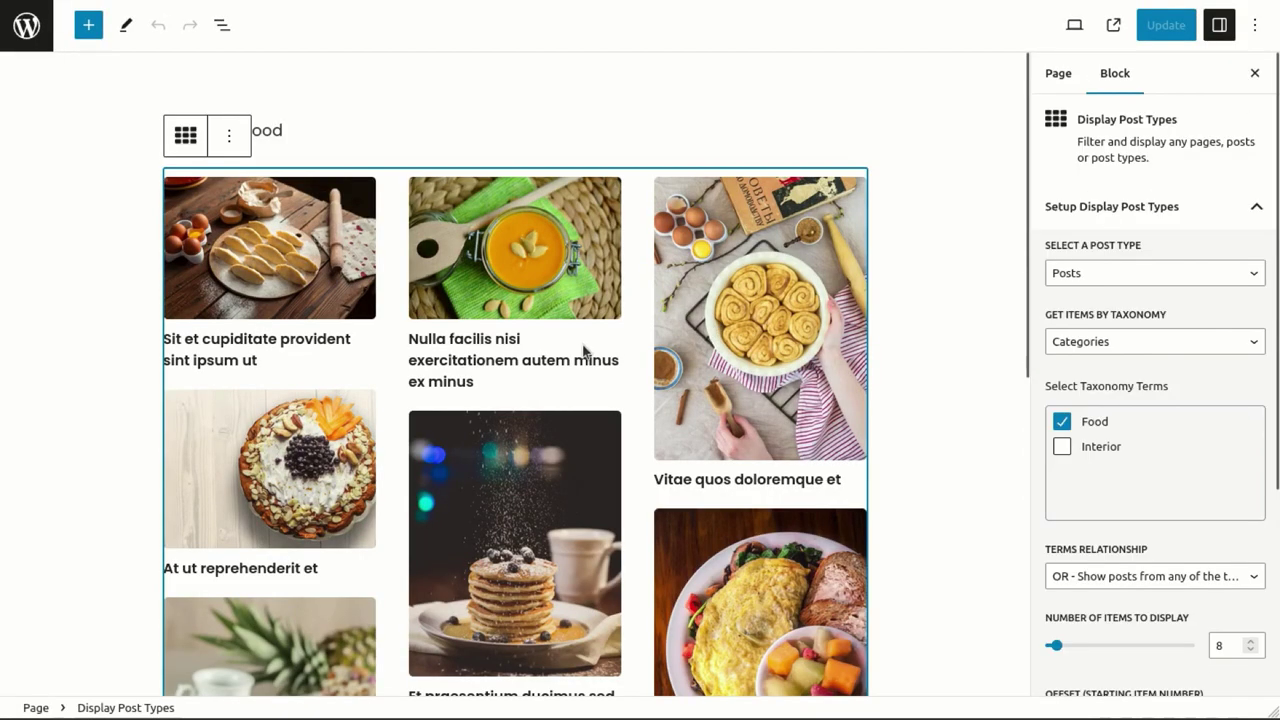
Switch the taxonomy filter from Food to Interior and update the page.
left_click(1098, 421)
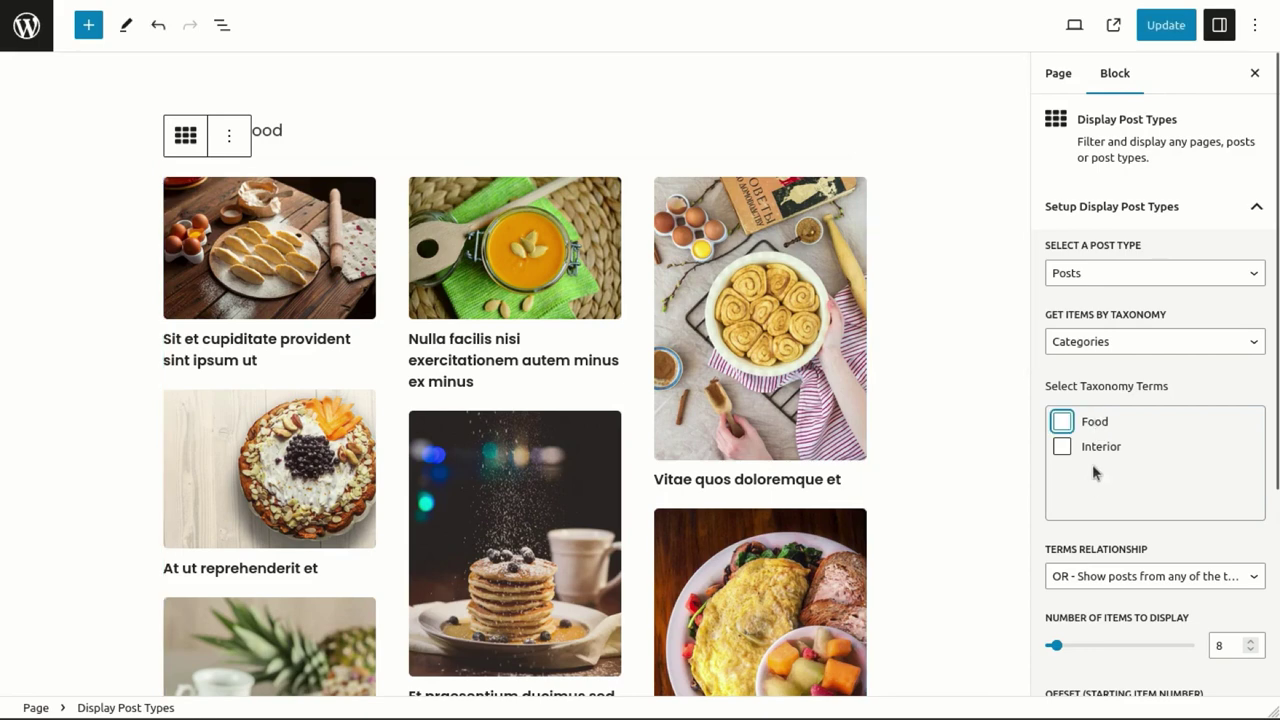
left_click(1100, 450)
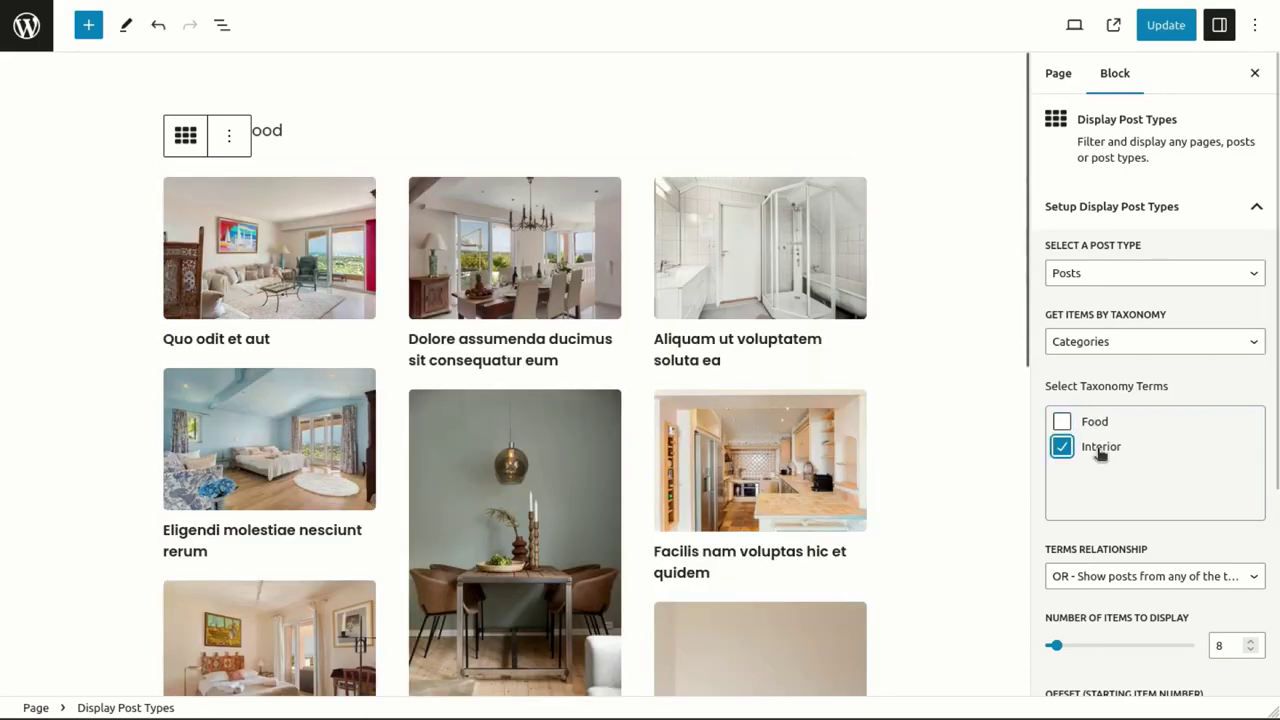
left_click(1166, 25)
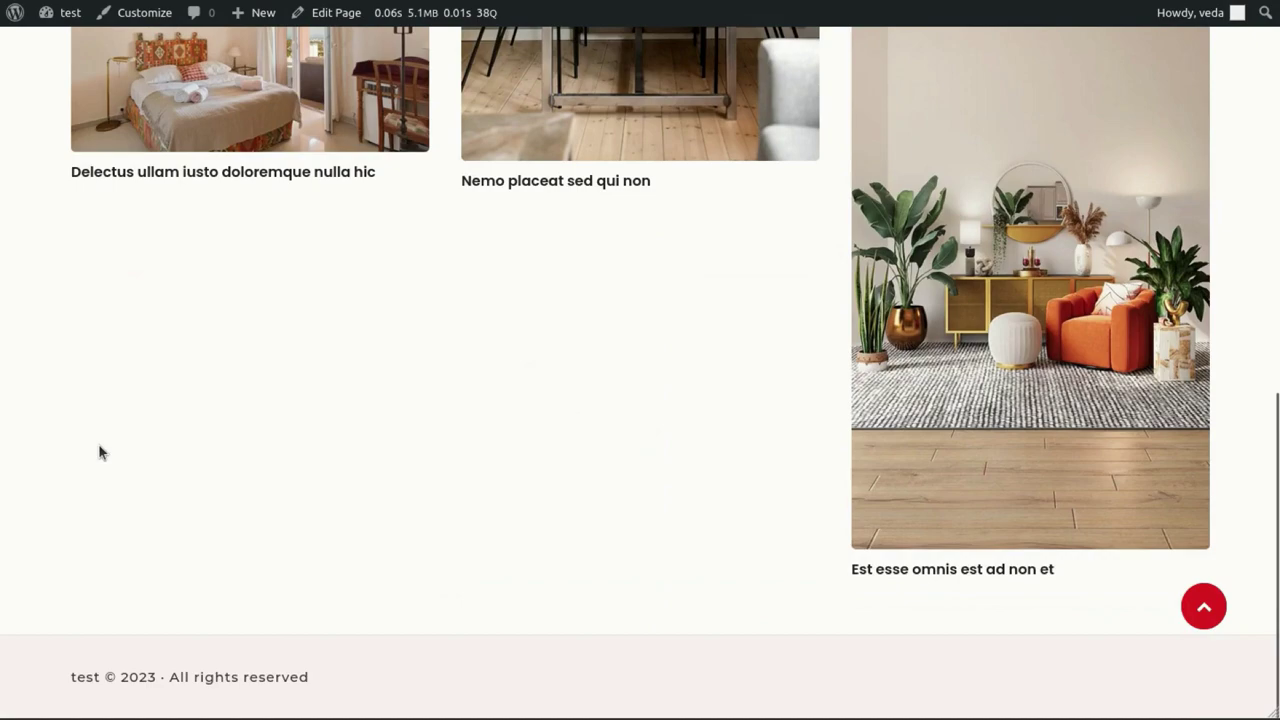
Scroll through the Interior post grid on the live page.
scroll(98, 452, "up", 7)
scroll(100, 450, "up", 1)
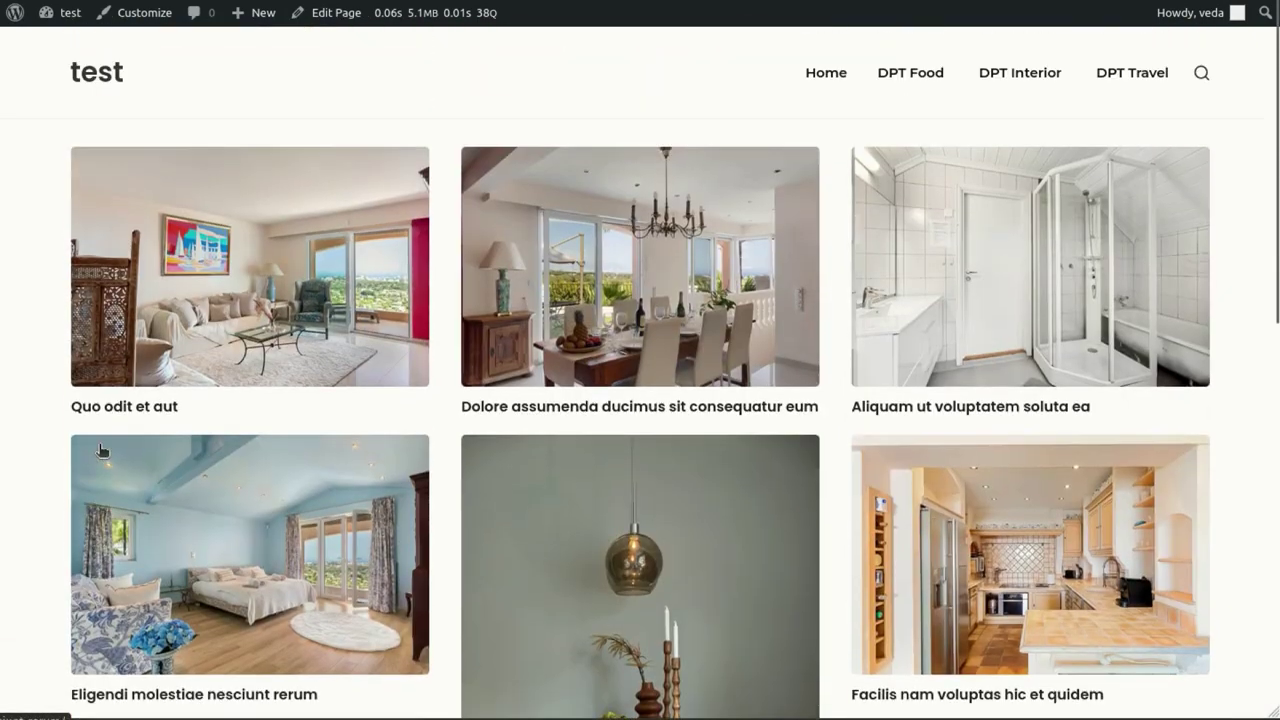
scroll(100, 450, "down", 2)
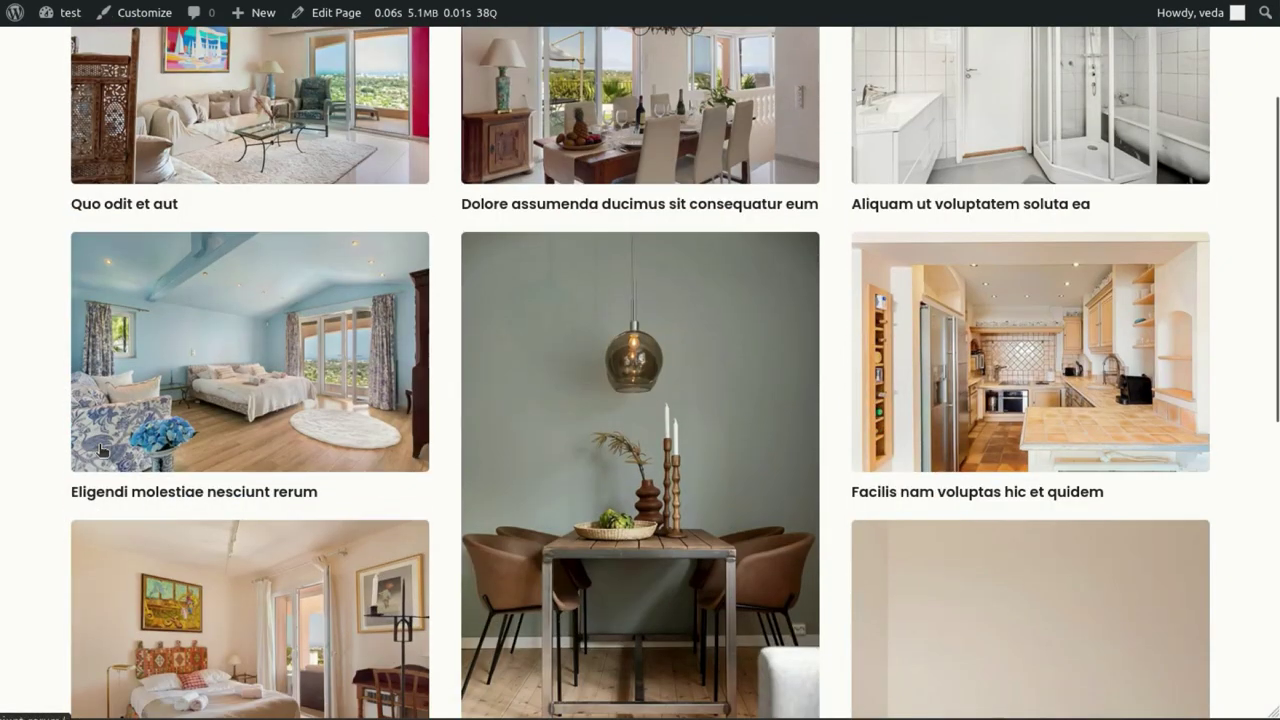